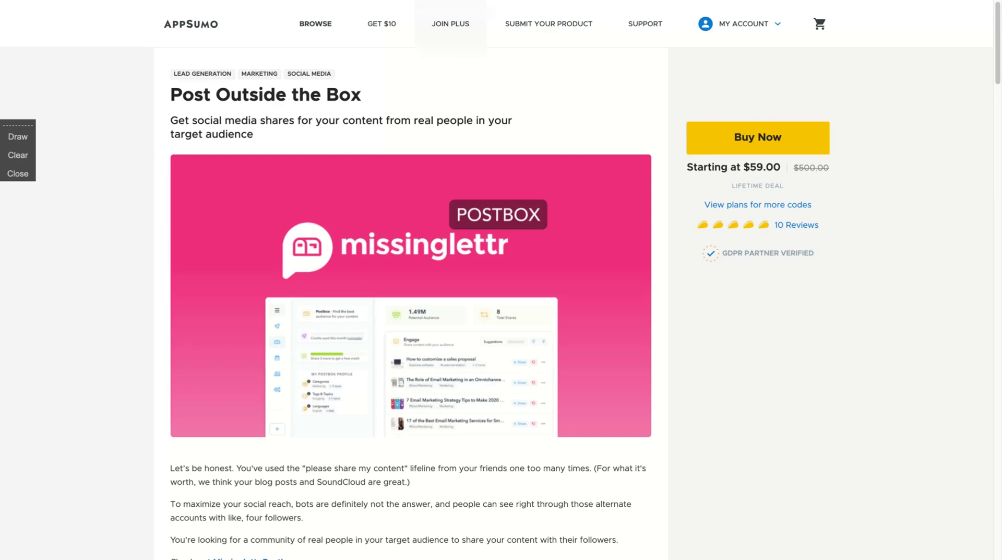
- Pick 10 codes for $590 on the AppSumo Multiple pricing plan
scroll(361, 405, down, 15)
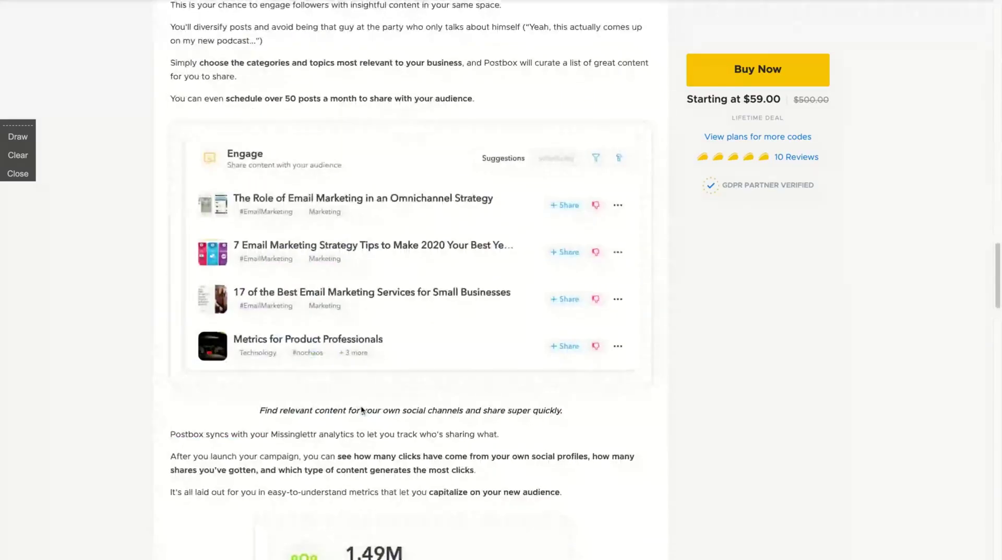
scroll(361, 405, down, 15)
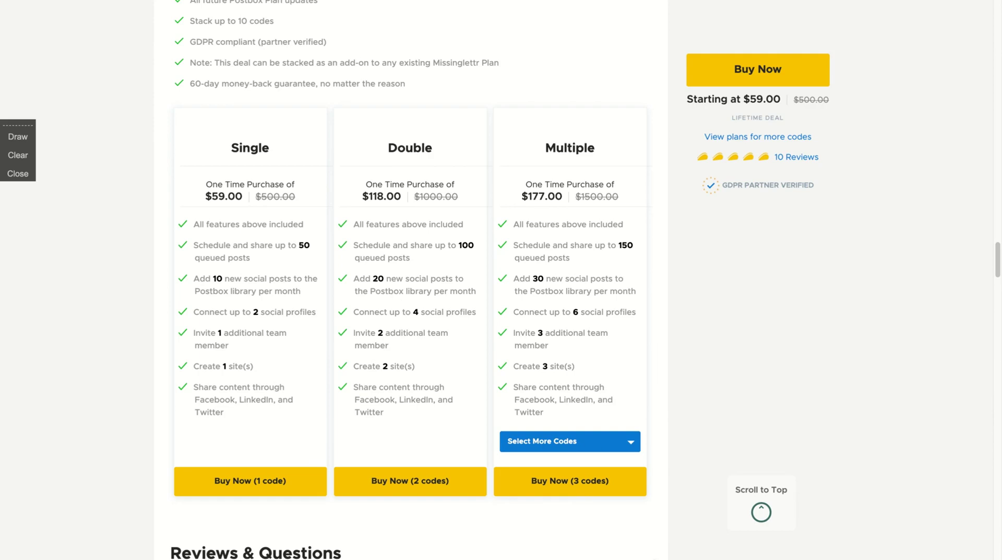
click(580, 434)
scroll(581, 436, down, 3)
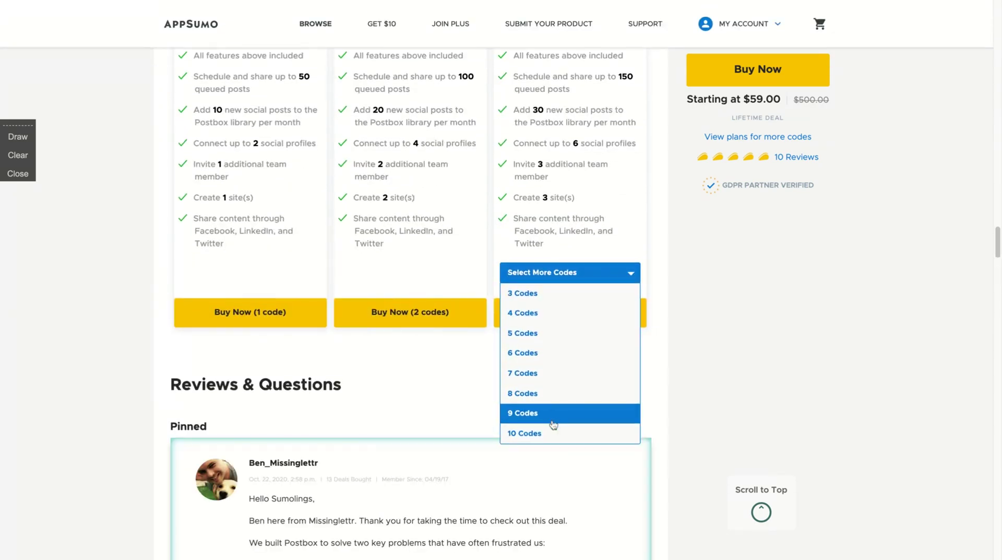
click(555, 432)
scroll(553, 436, up, 4)
scroll(553, 436, down, 1)
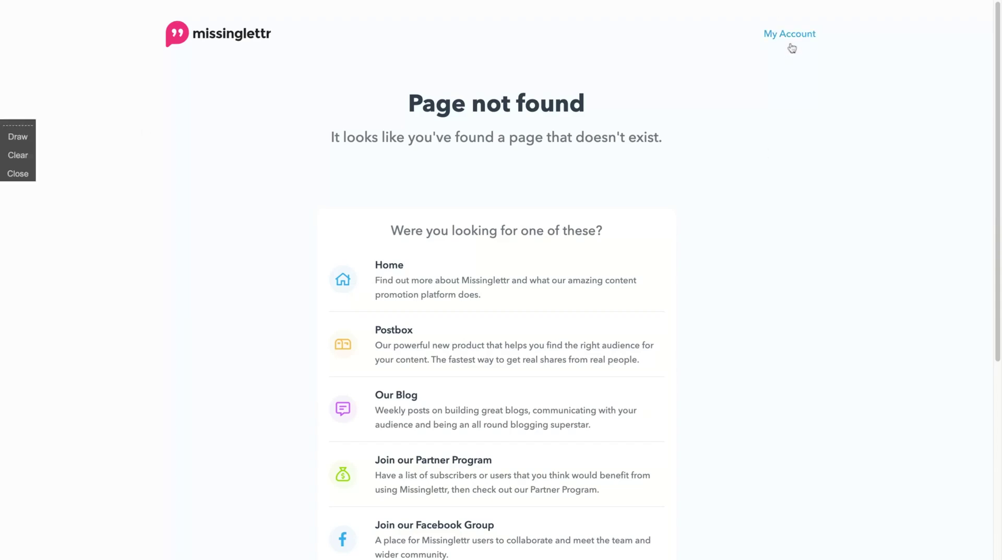
- From My Account, switch the Missinglettr site to New Law to show its Blog Campaigns board
click(792, 48)
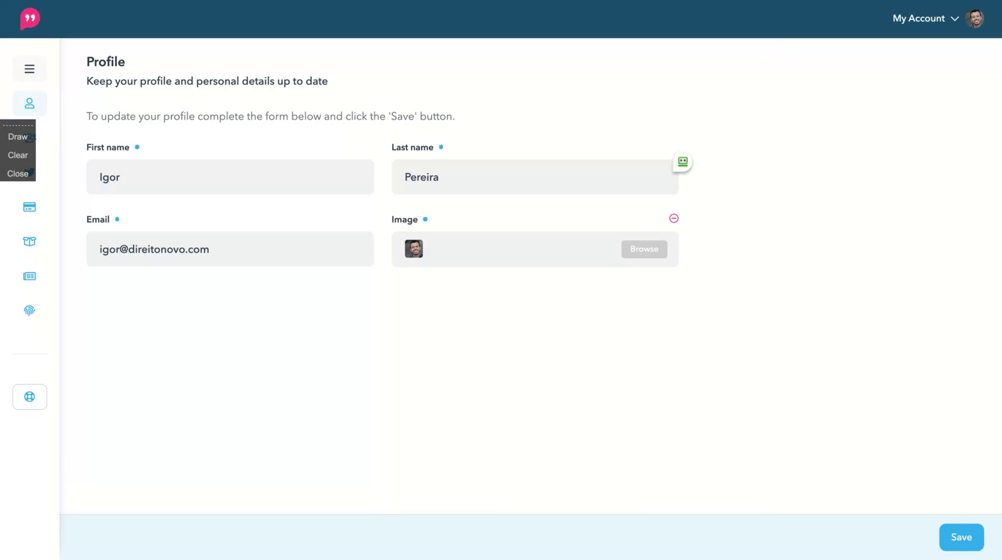
mouse_move(31, 62)
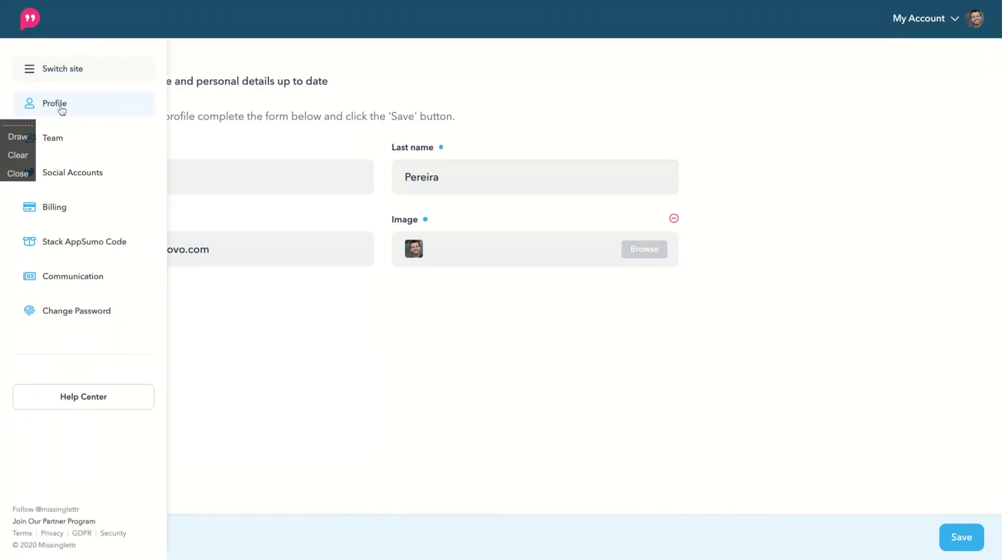
click(34, 64)
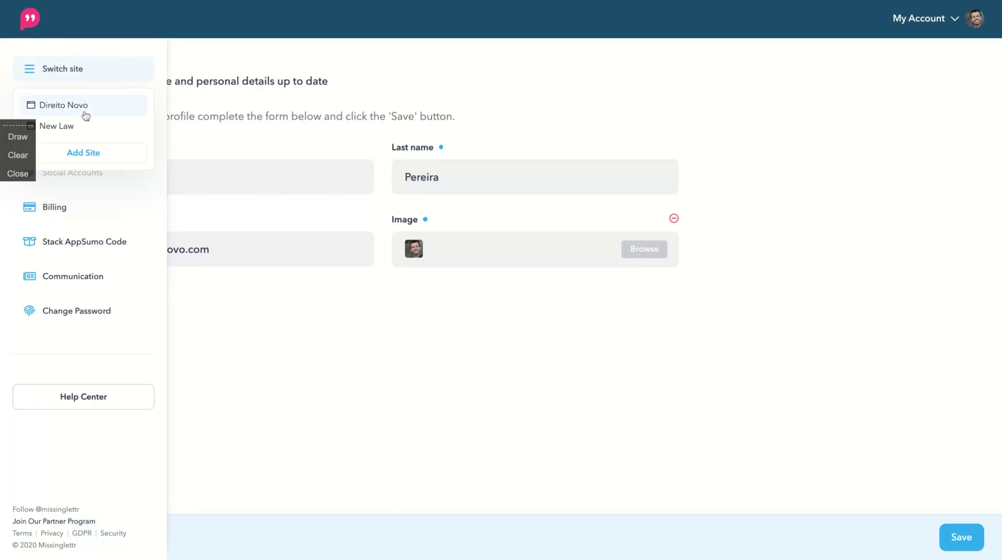
click(84, 133)
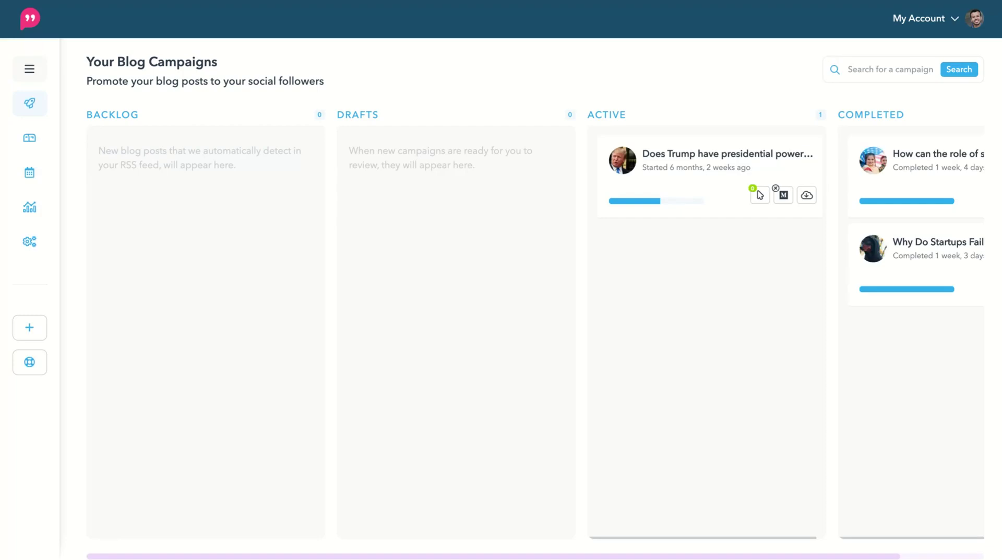
mouse_move(71, 150)
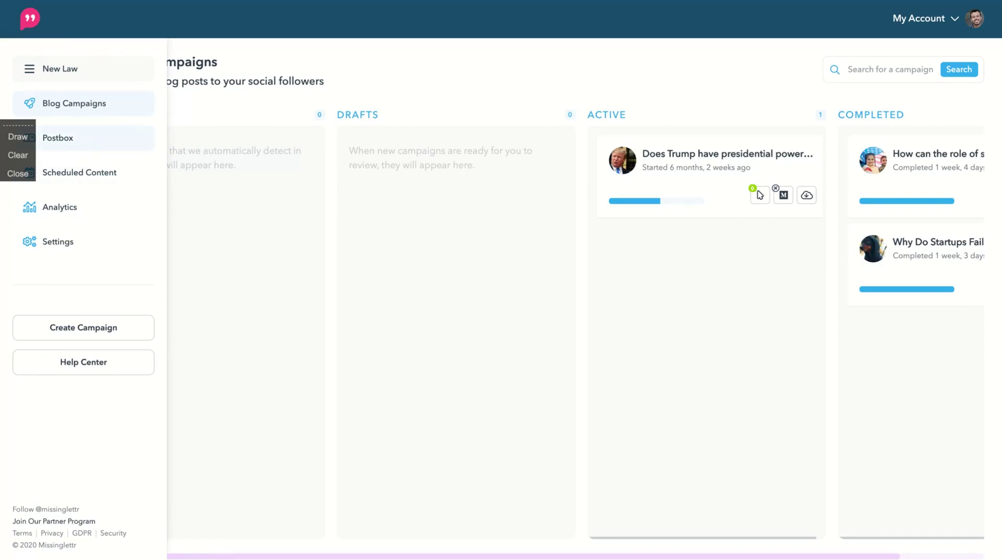
- Open the Postbox profile editor and browse its interest categories list
click(58, 137)
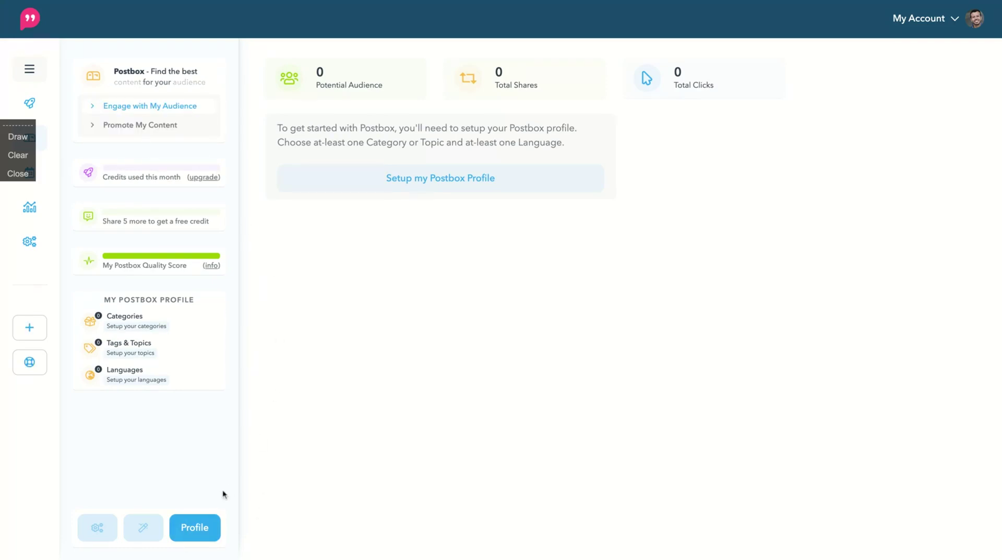
click(197, 539)
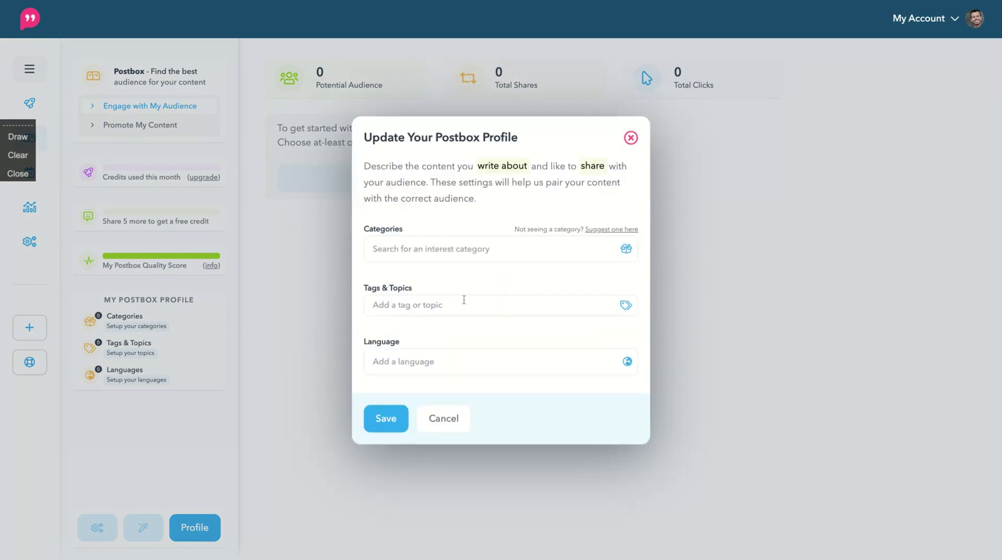
click(504, 249)
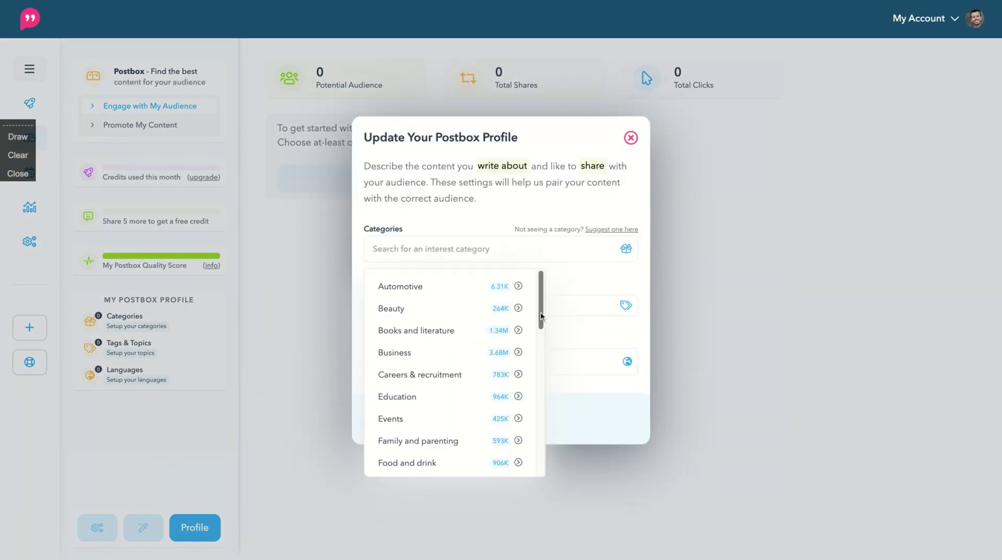
scroll(541, 316, down, 1)
scroll(541, 316, down, 2)
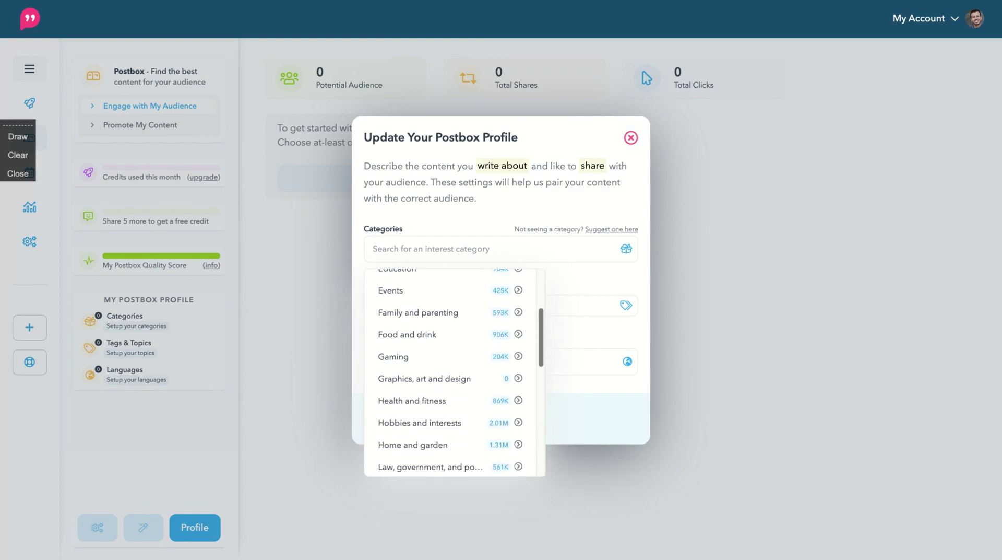
scroll(448, 371, down, 2)
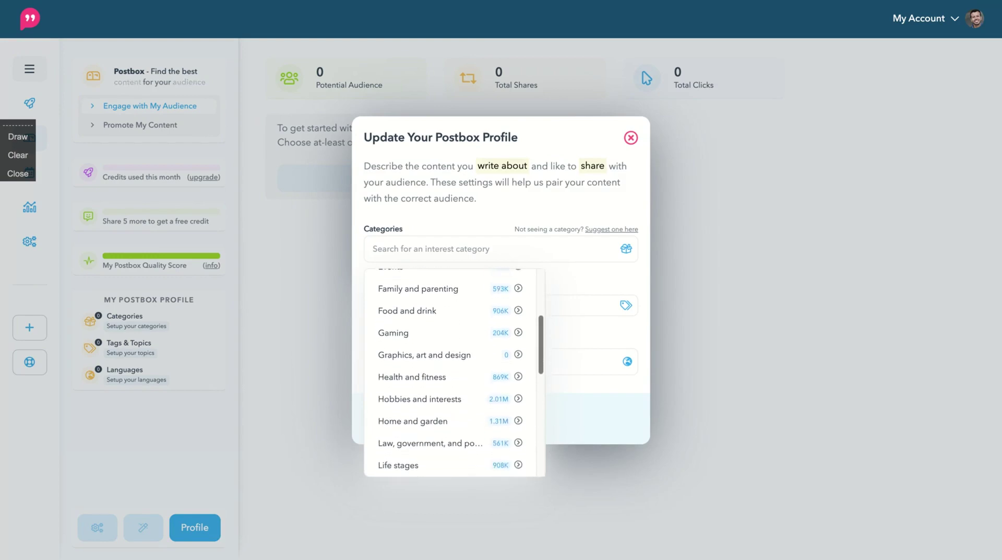
scroll(454, 372, down, 3)
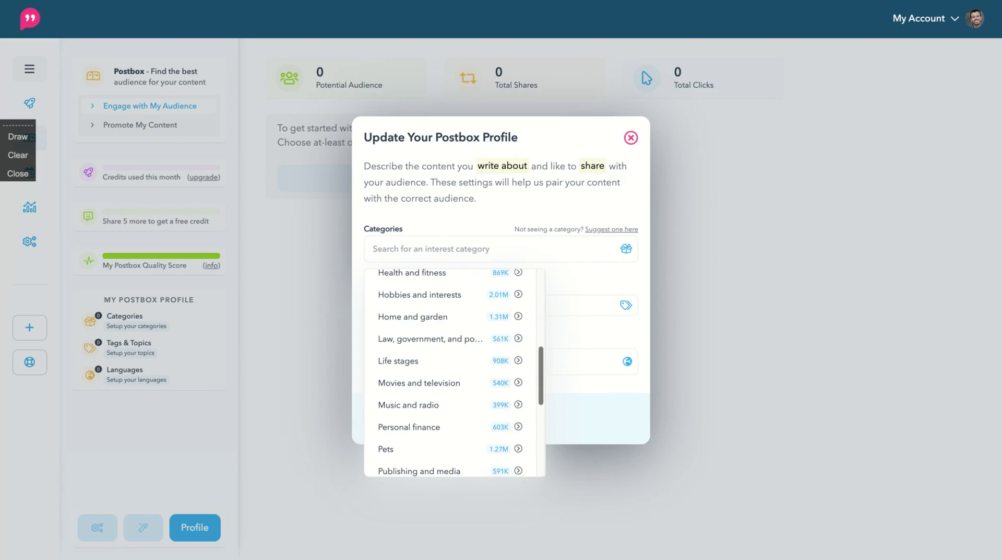
scroll(454, 372, down, 5)
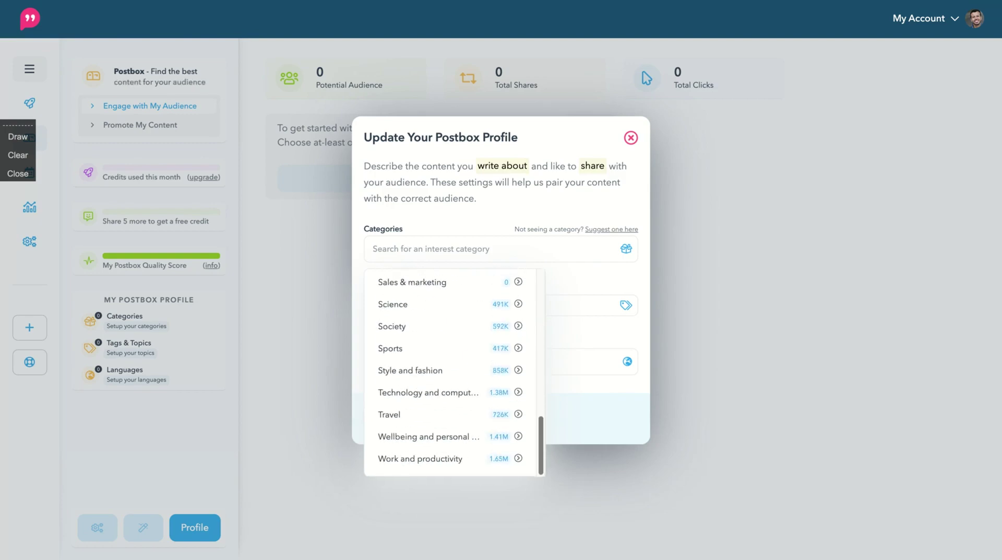
- Expand the Law, government and politics and Business categories to reveal their subcategories
scroll(454, 372, up, 15)
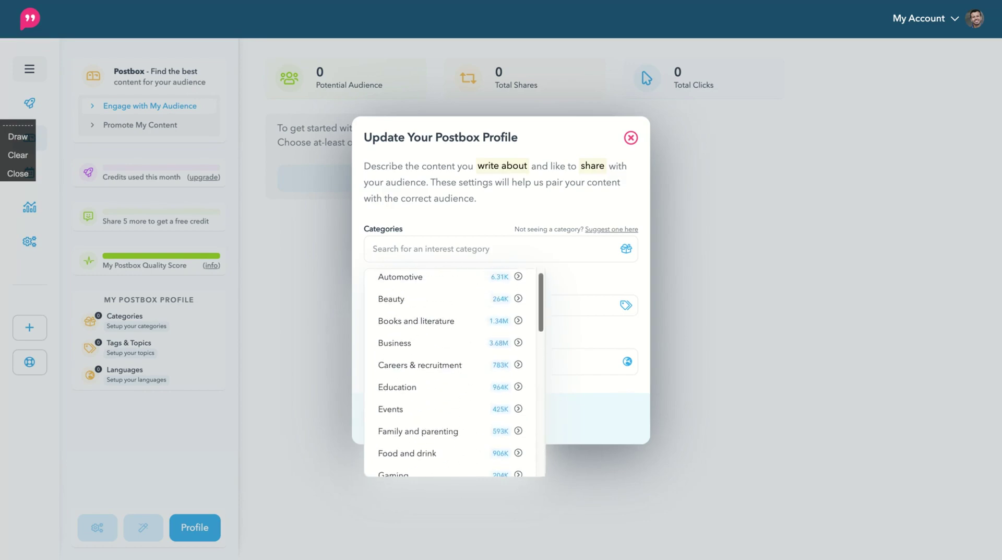
scroll(431, 365, down, 1)
scroll(430, 365, up, 1)
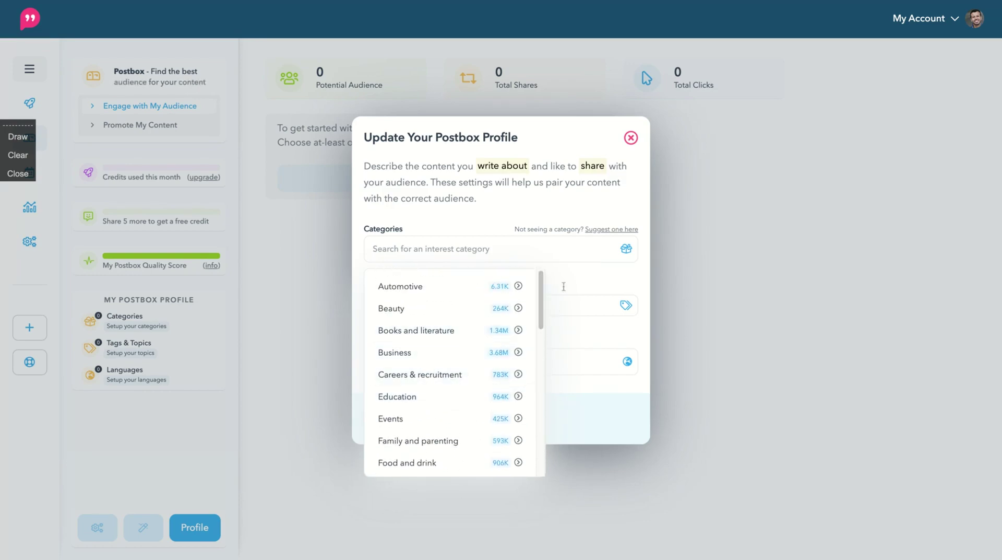
scroll(541, 301, down, 5)
scroll(541, 301, down, 5)
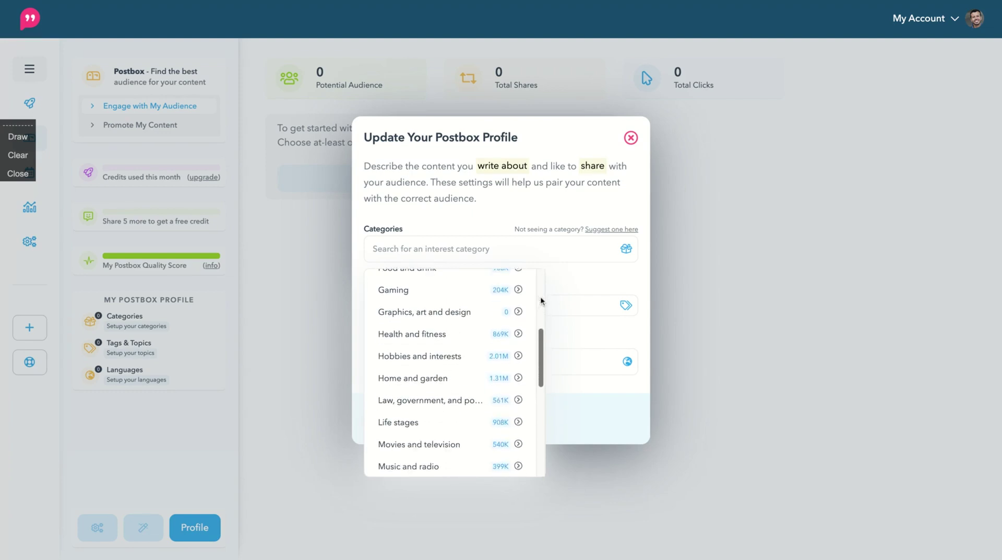
click(416, 401)
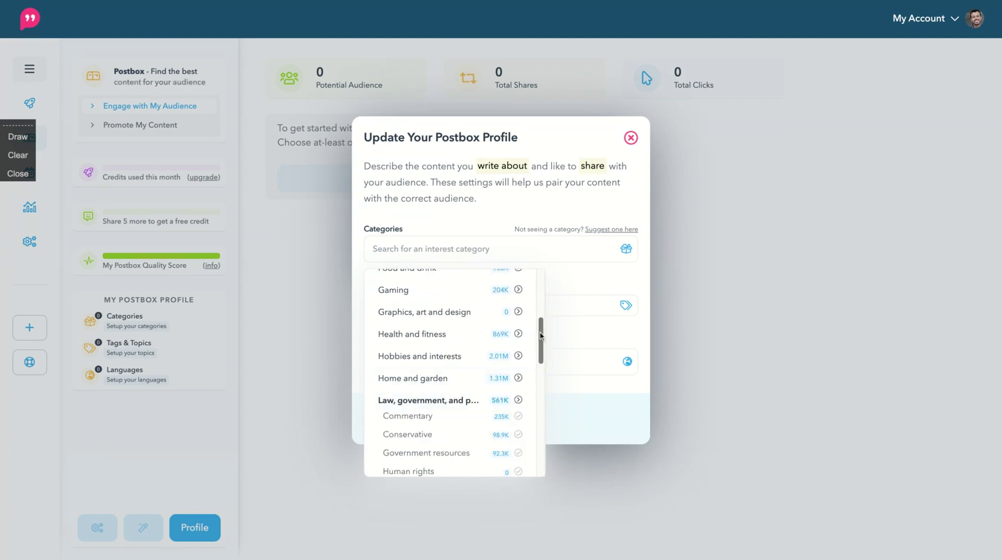
scroll(540, 335, up, 6)
scroll(540, 335, up, 3)
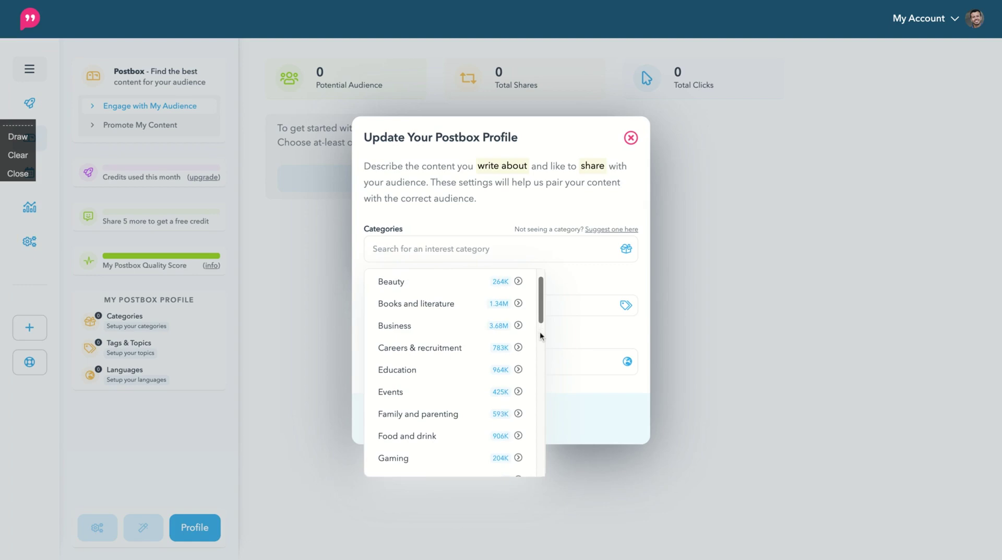
click(394, 345)
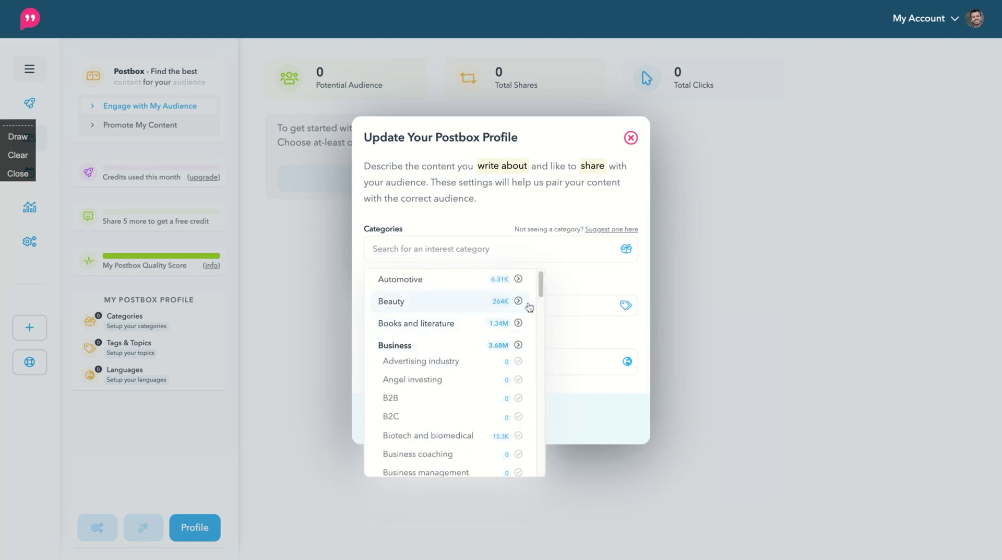
scroll(539, 293, down, 1)
scroll(539, 293, down, 7)
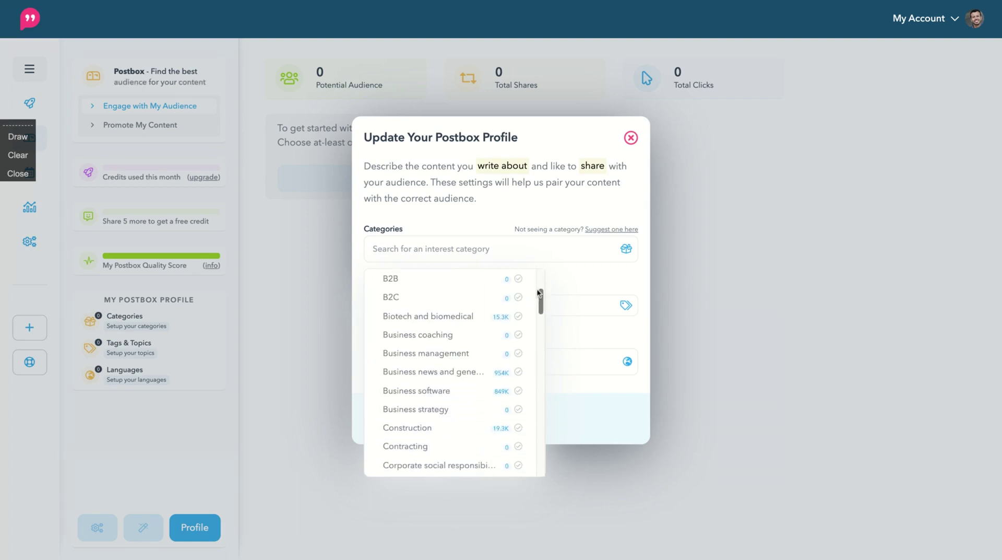
scroll(454, 372, down, 5)
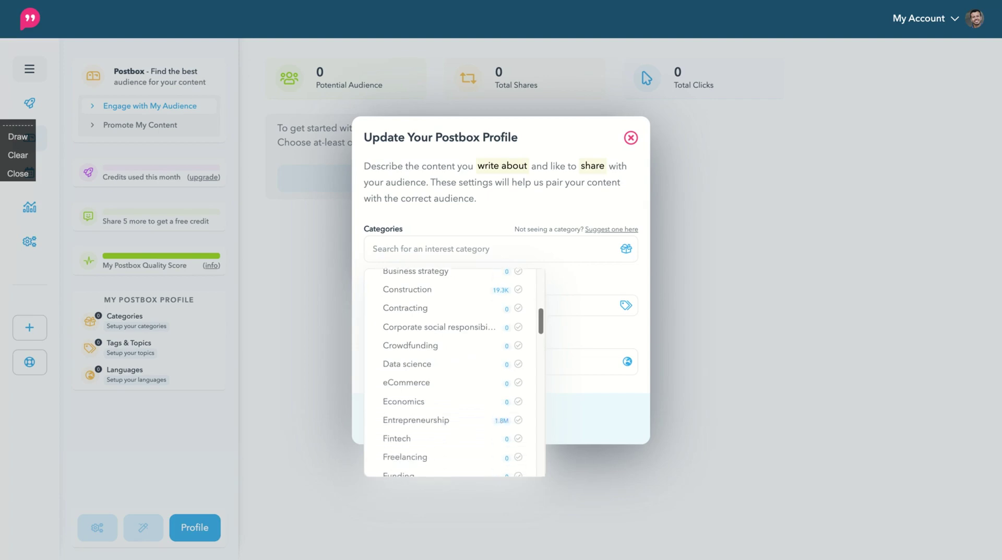
scroll(417, 323, down, 3)
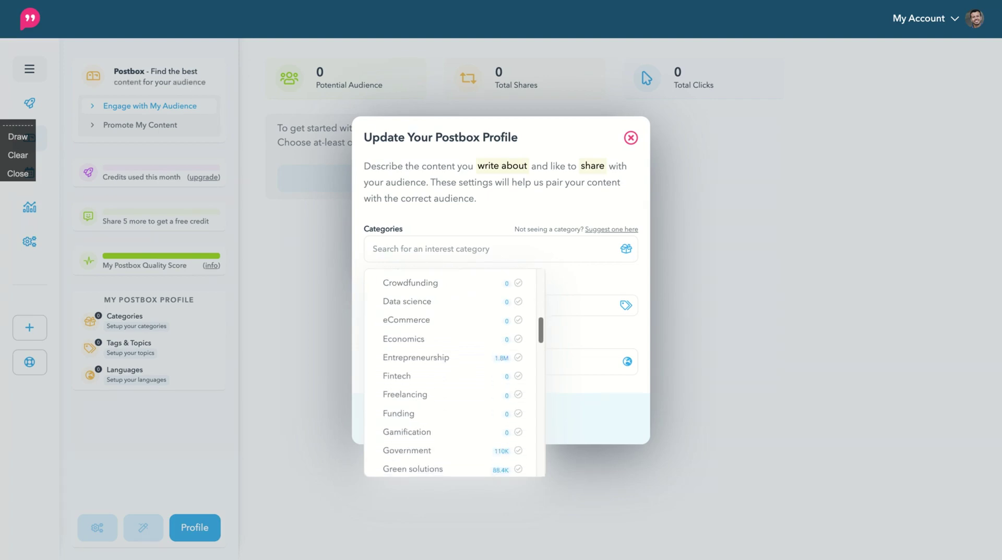
- Add Entrepreneurship, Government and Startups as profile categories
click(416, 319)
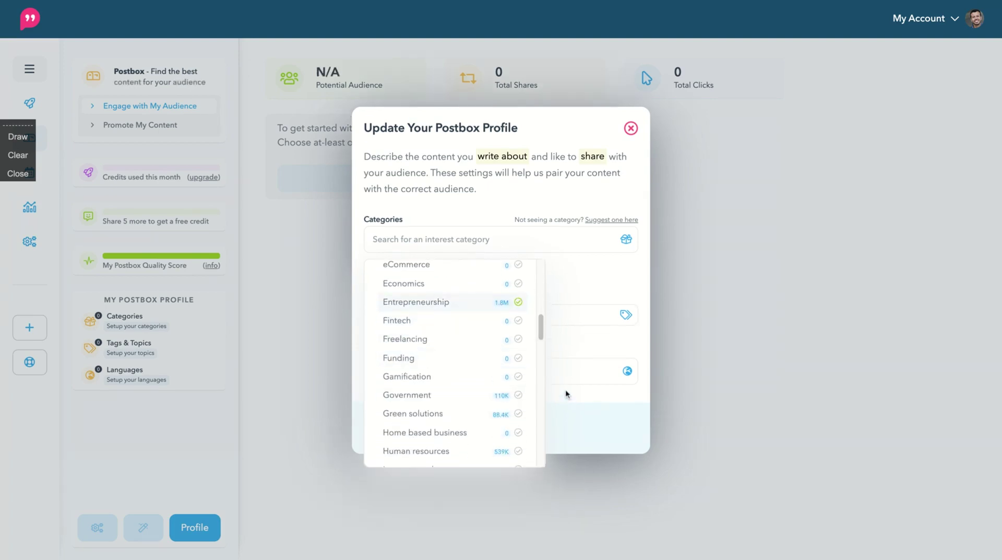
scroll(541, 327, down, 3)
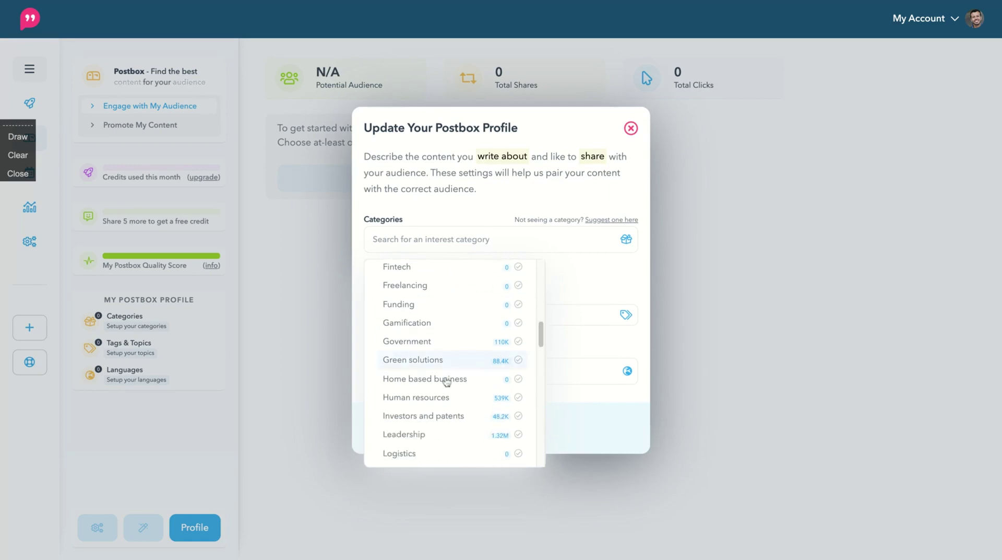
click(426, 346)
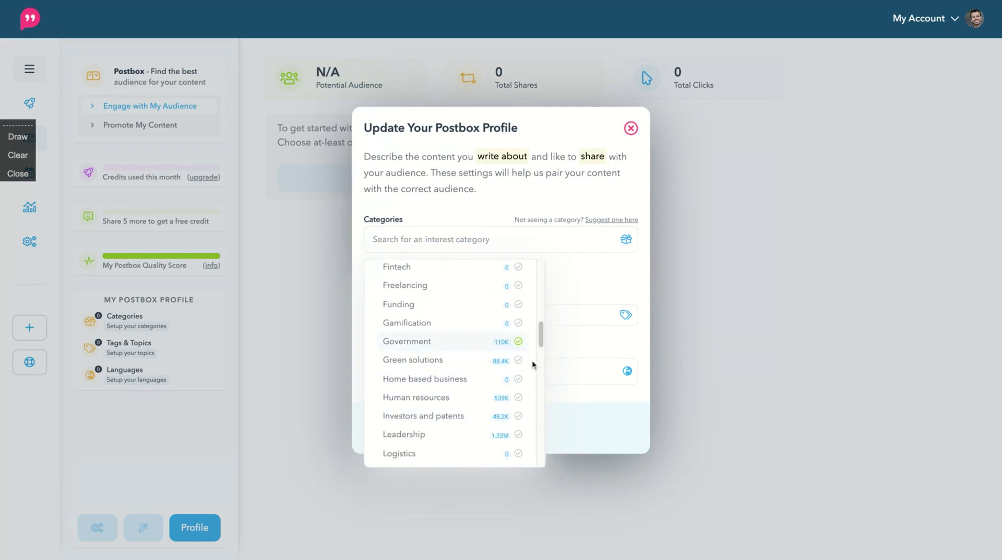
scroll(539, 334, down, 5)
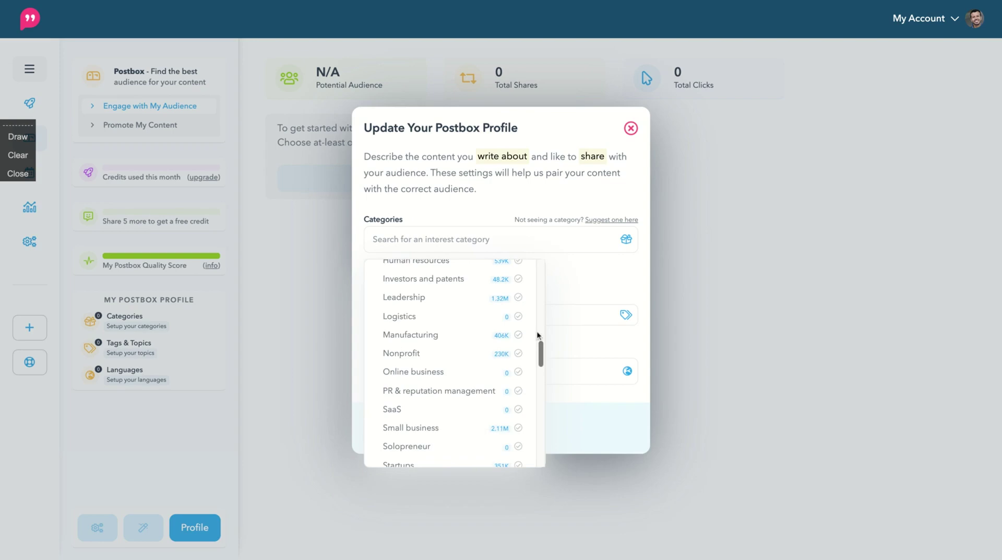
scroll(538, 335, down, 2)
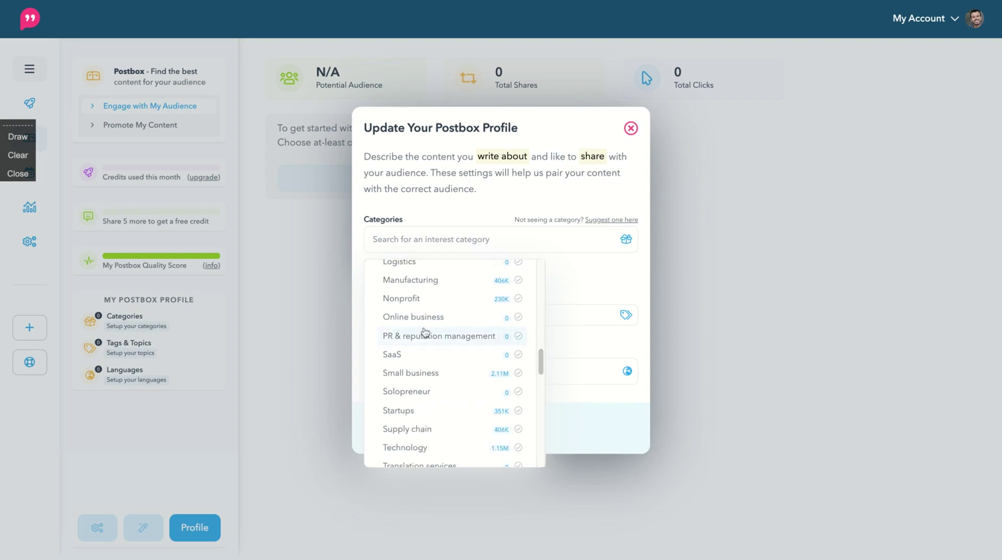
scroll(540, 369, down, 3)
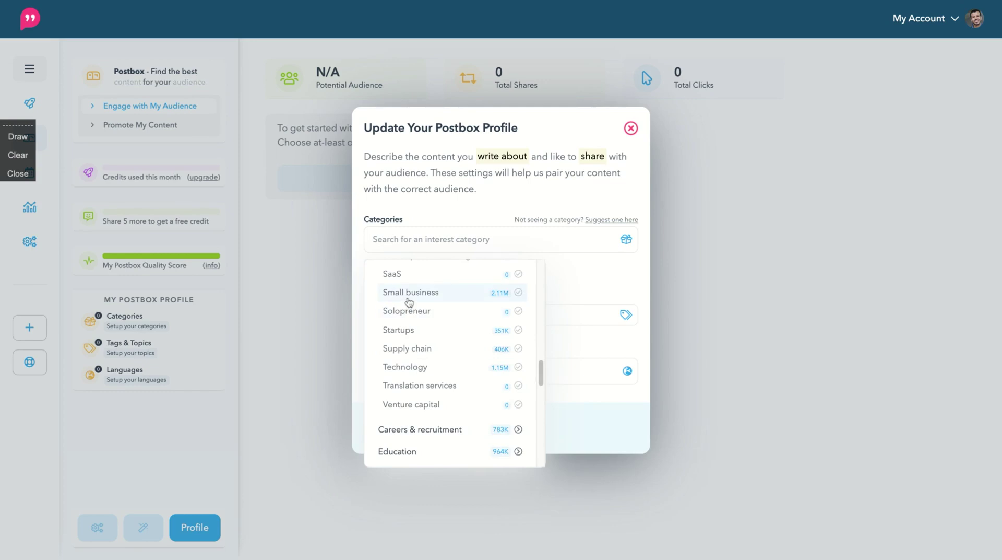
click(407, 336)
scroll(540, 376, down, 3)
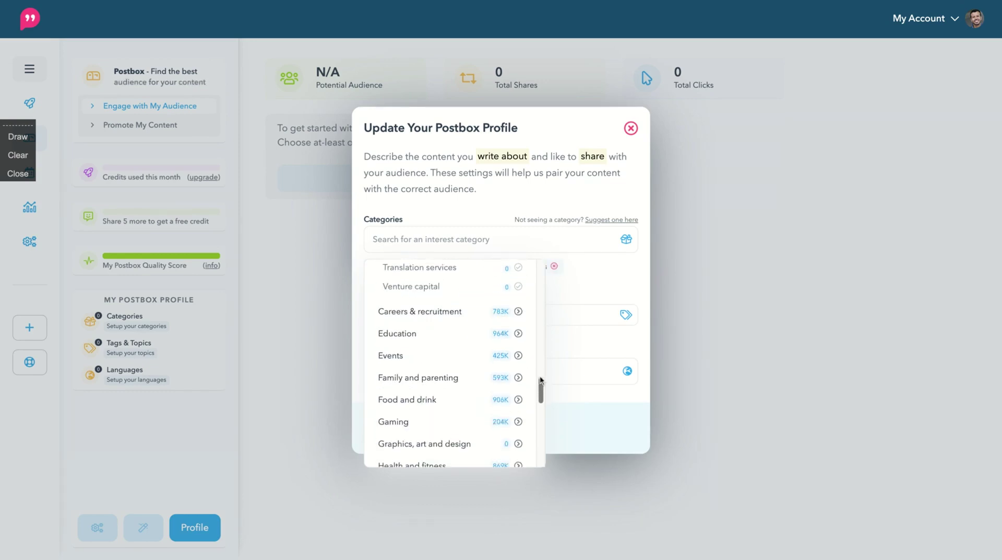
scroll(540, 375, down, 9)
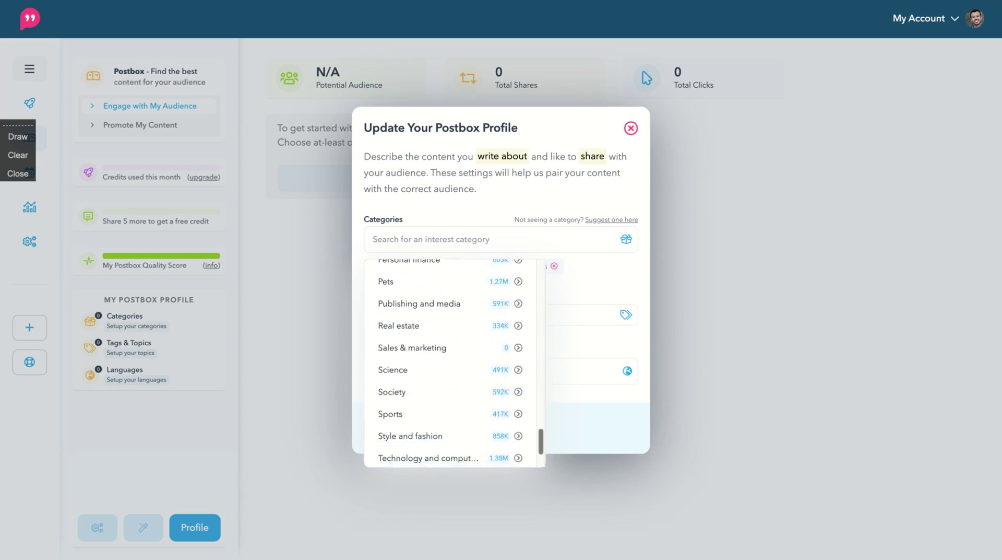
scroll(454, 366, down, 2)
- Look through the Society subcategories, then close the category list to review choices
click(388, 331)
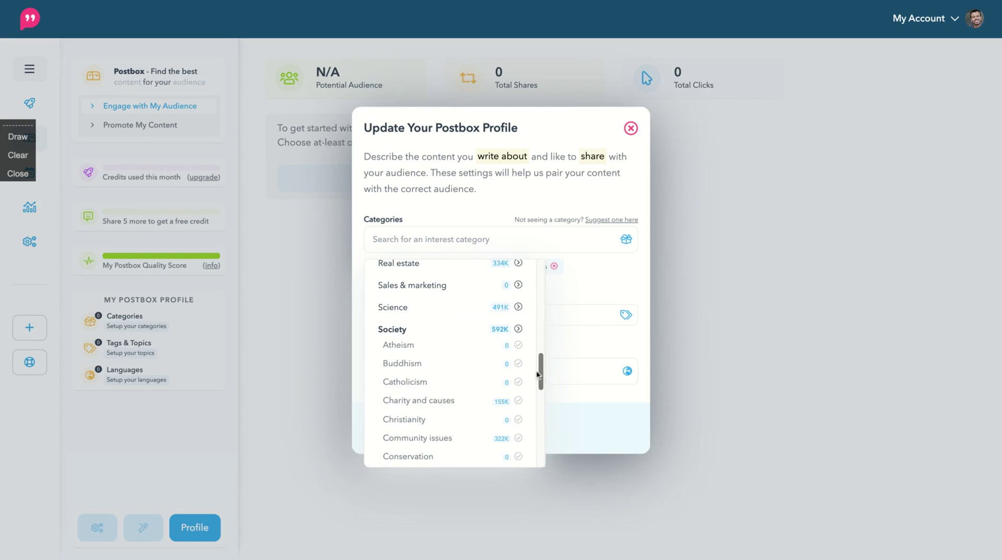
scroll(537, 373, down, 3)
scroll(538, 374, down, 3)
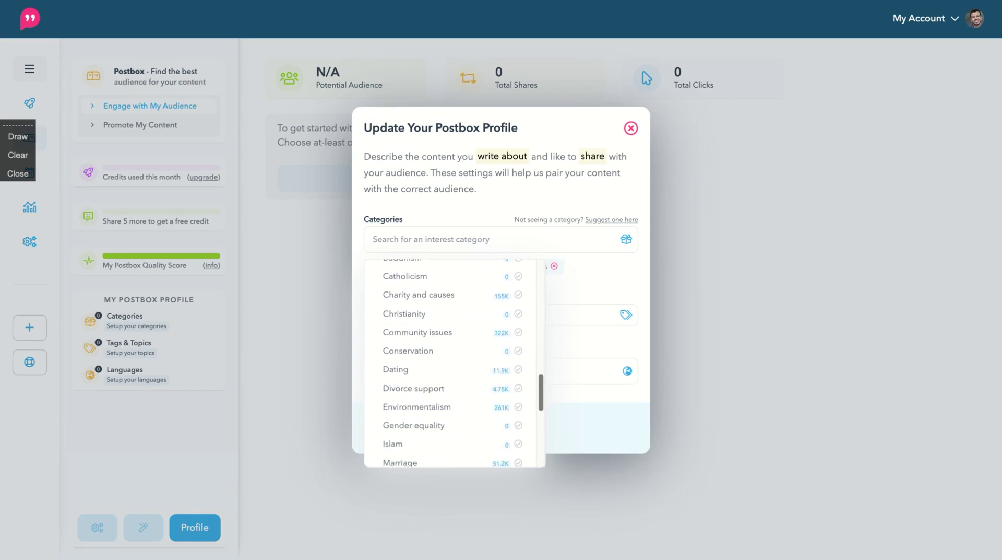
scroll(455, 363, down, 2)
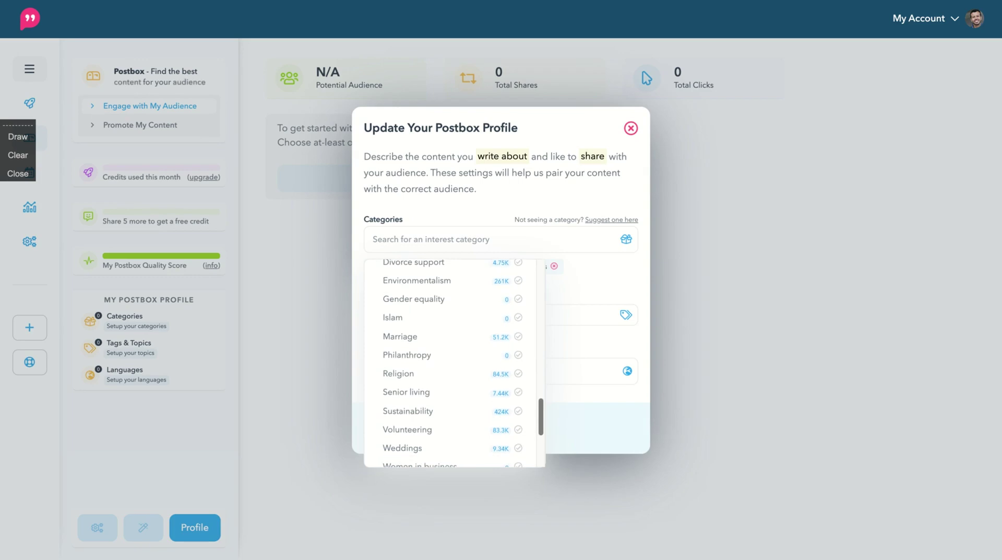
scroll(452, 362, down, 2)
scroll(451, 362, down, 2)
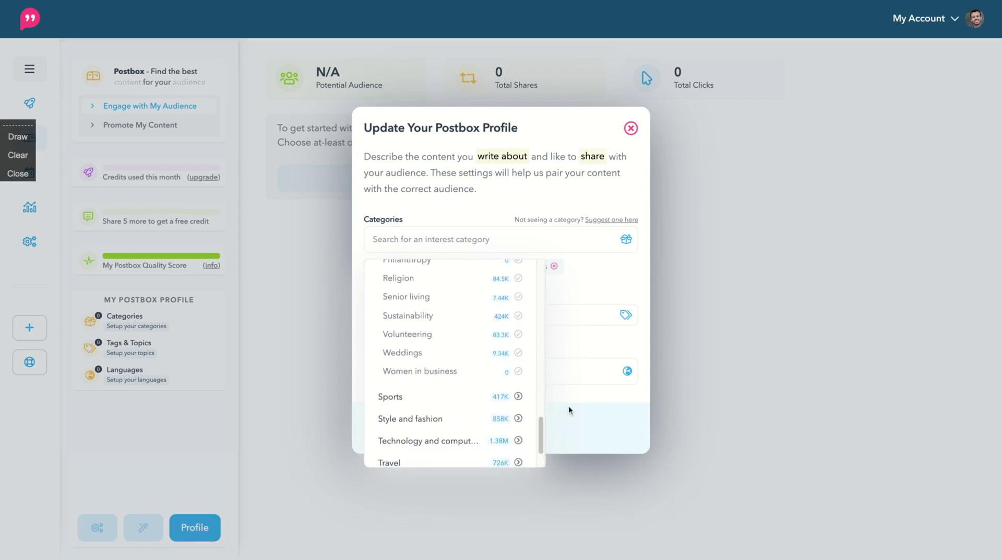
click(582, 356)
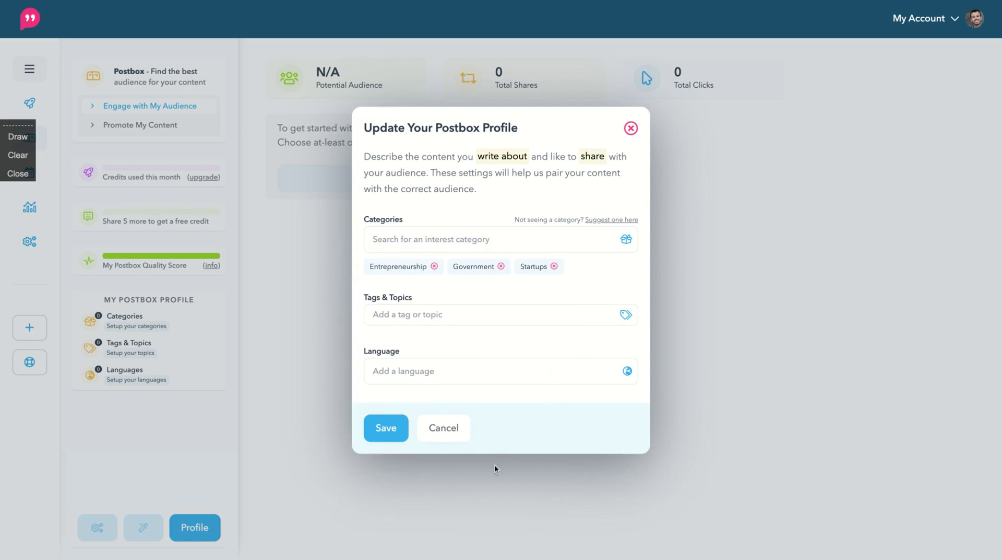
- Add Commentary, Conservative, Government resources, Legal issues, Liberal and Politics from Law, government and politics
click(474, 243)
scroll(463, 391, up, 15)
scroll(463, 394, down, 8)
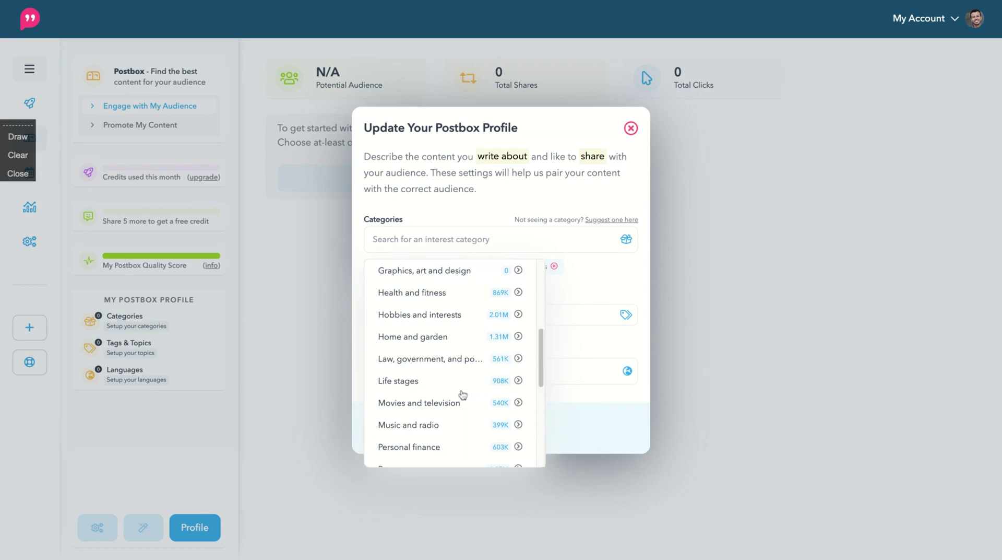
click(439, 359)
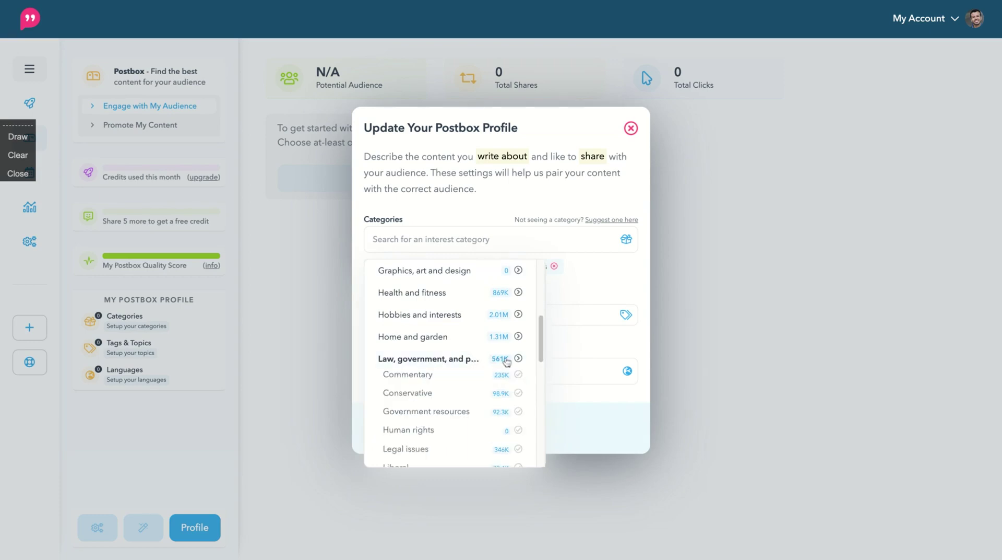
click(446, 373)
click(442, 392)
click(444, 403)
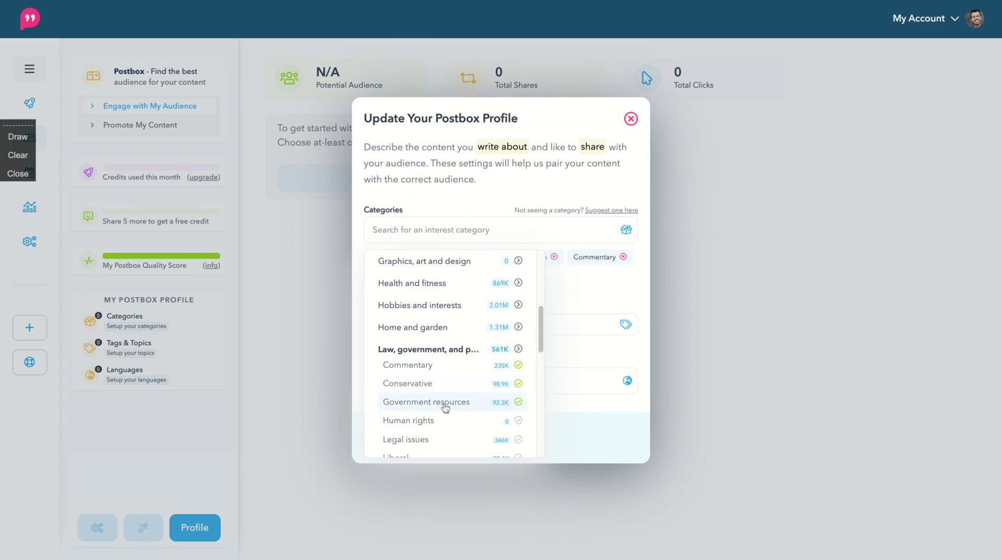
scroll(445, 407, down, 1)
scroll(441, 402, down, 2)
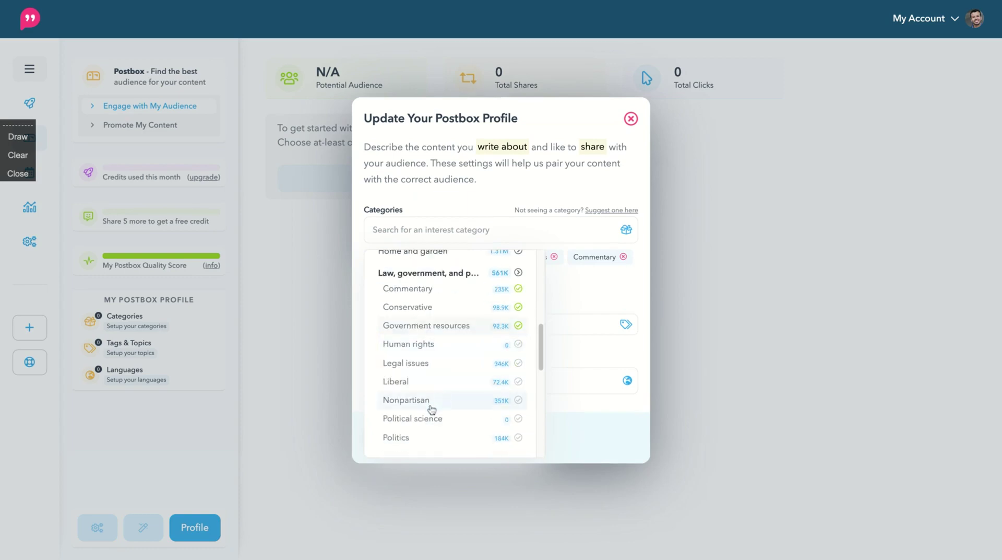
click(425, 366)
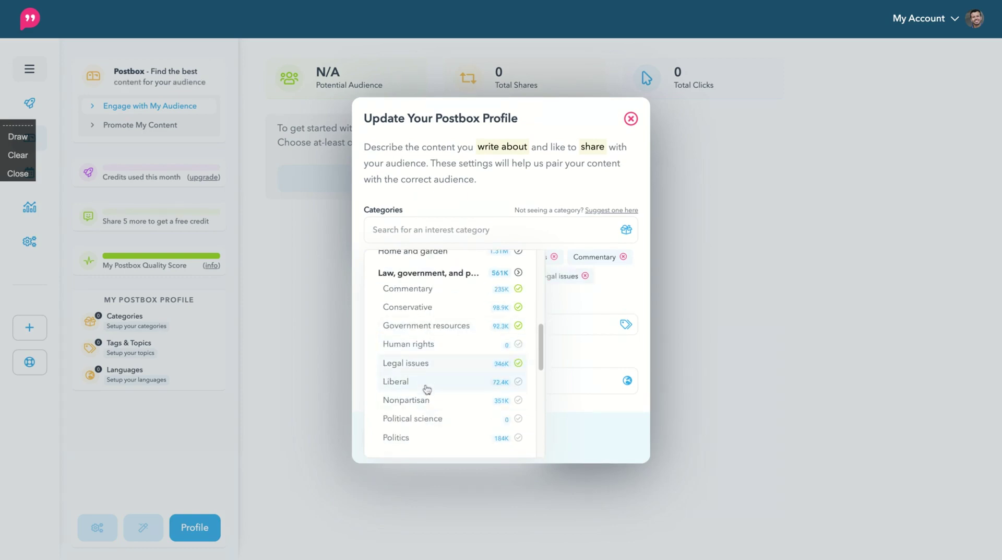
click(426, 385)
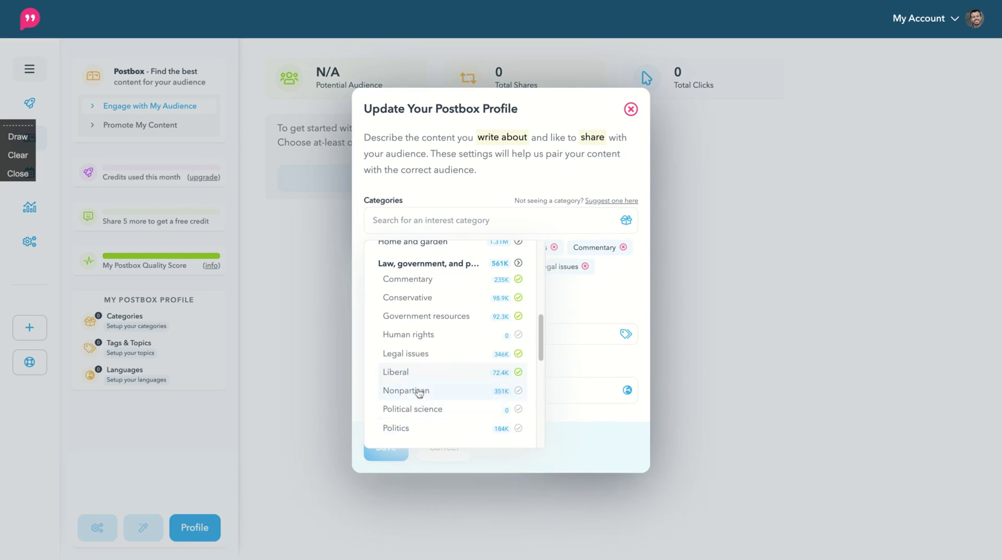
click(417, 428)
scroll(430, 386, down, 1)
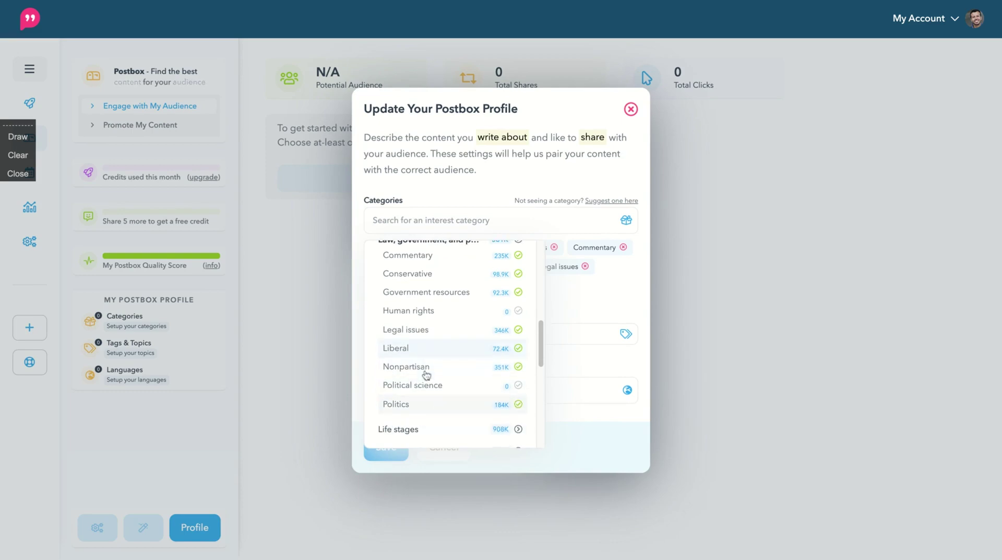
scroll(433, 368, down, 10)
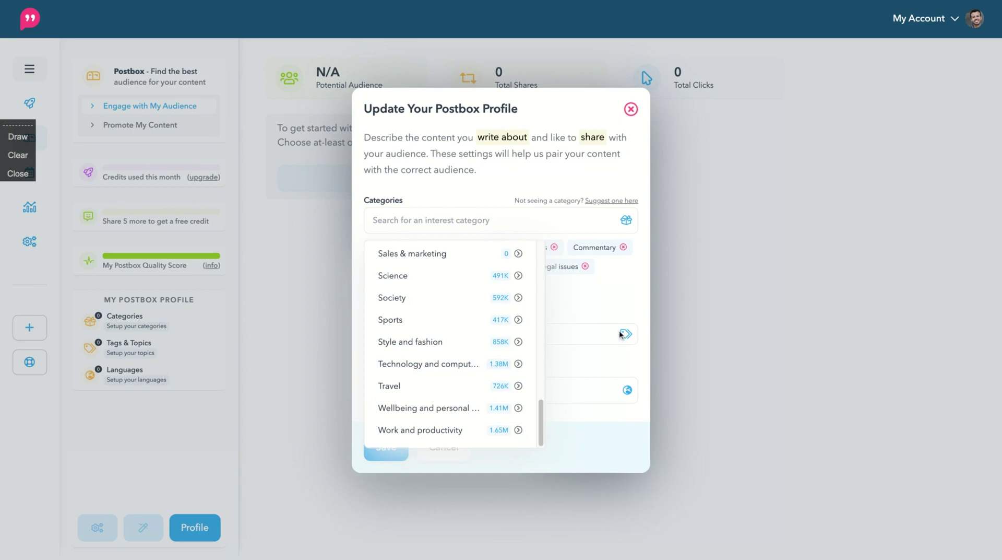
click(602, 318)
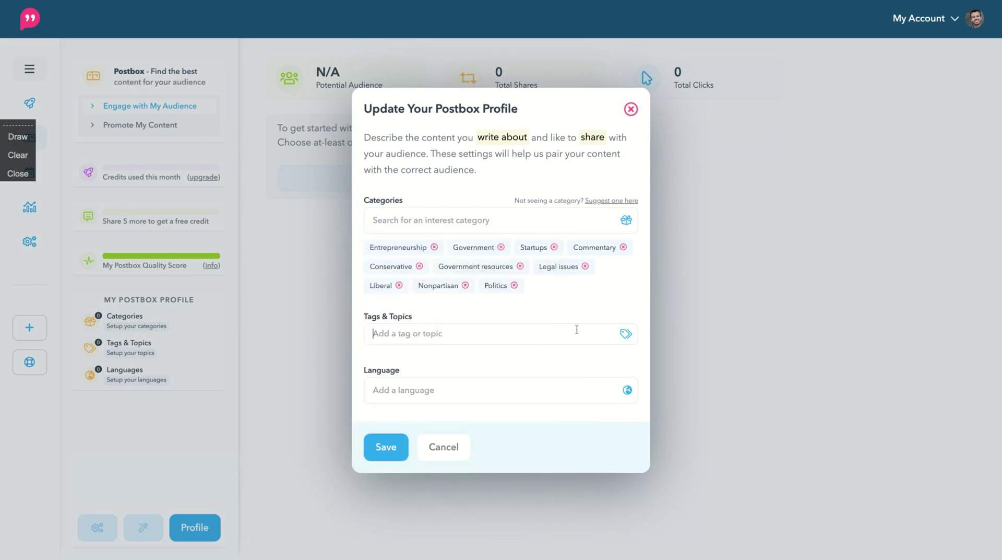
- Add the topic tag Law and select English as the profile language
text(Law)
key(Return)
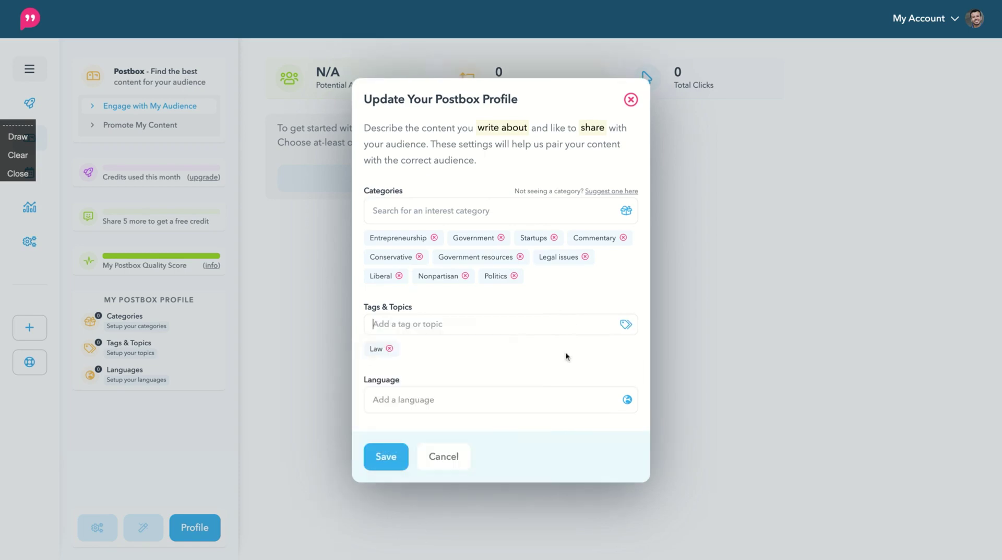
click(483, 405)
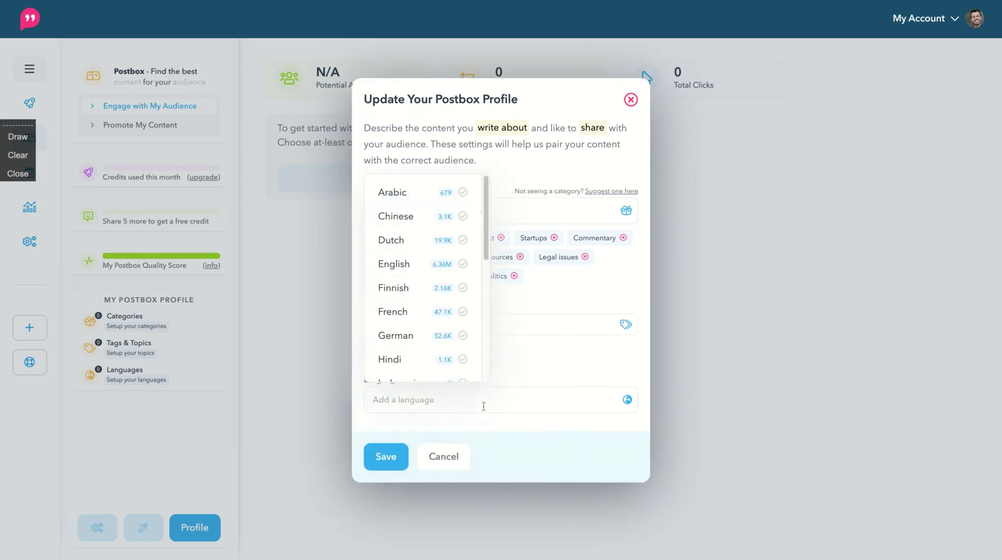
scroll(438, 282, down, 2)
scroll(437, 299, up, 2)
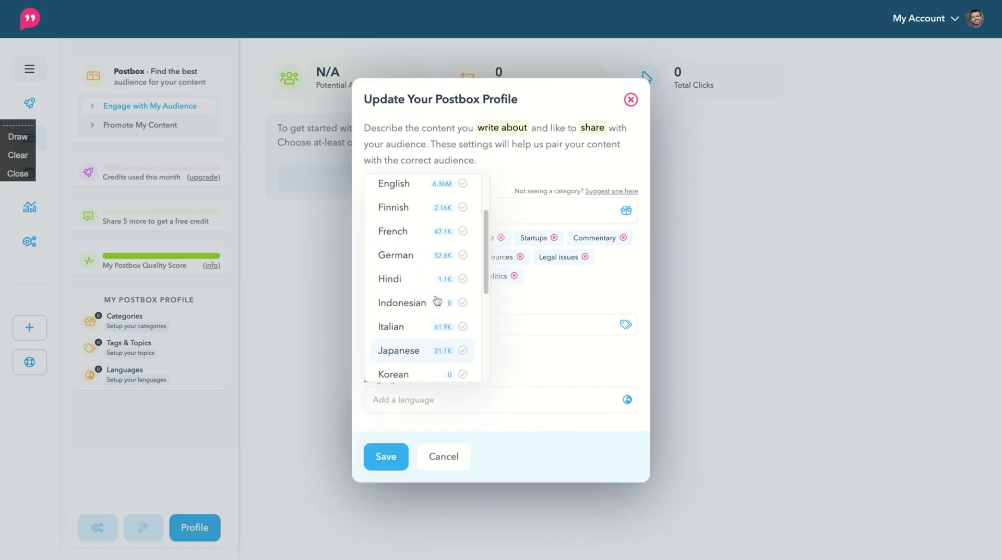
scroll(436, 297, down, 5)
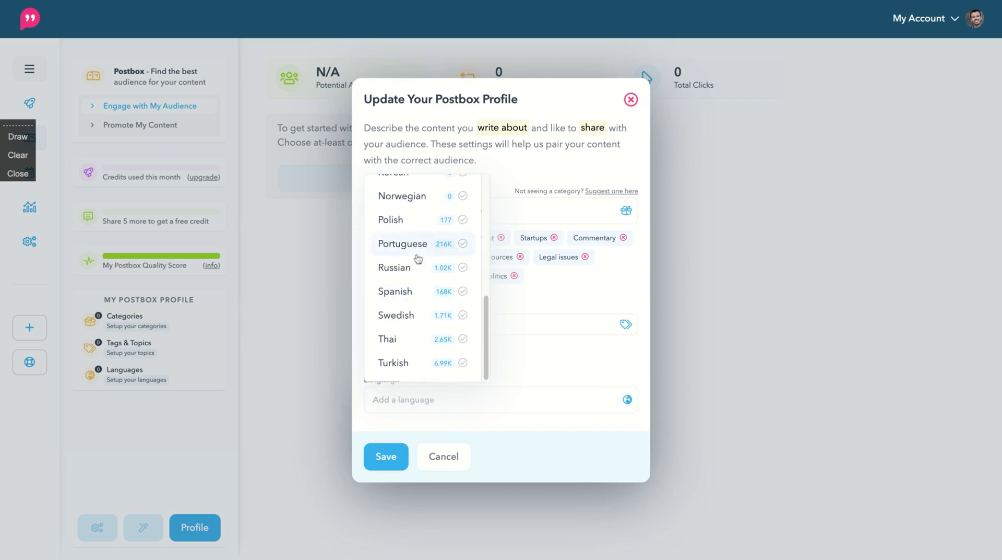
scroll(418, 303, up, 5)
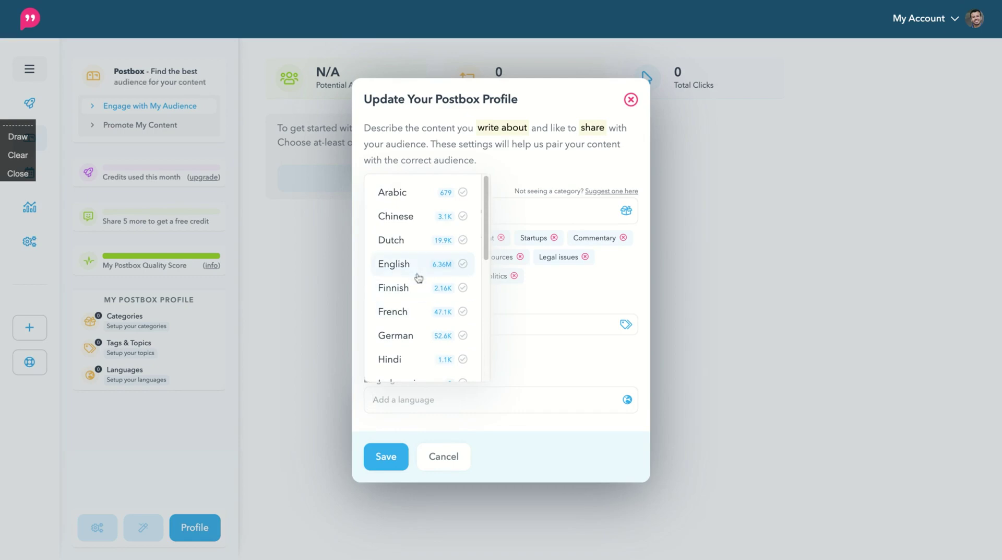
scroll(415, 319, down, 5)
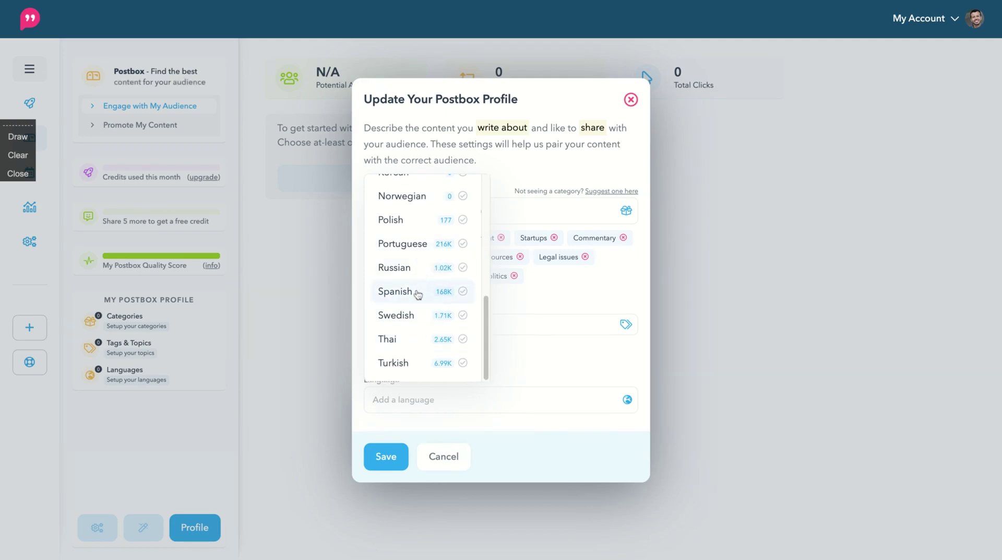
scroll(418, 295, up, 6)
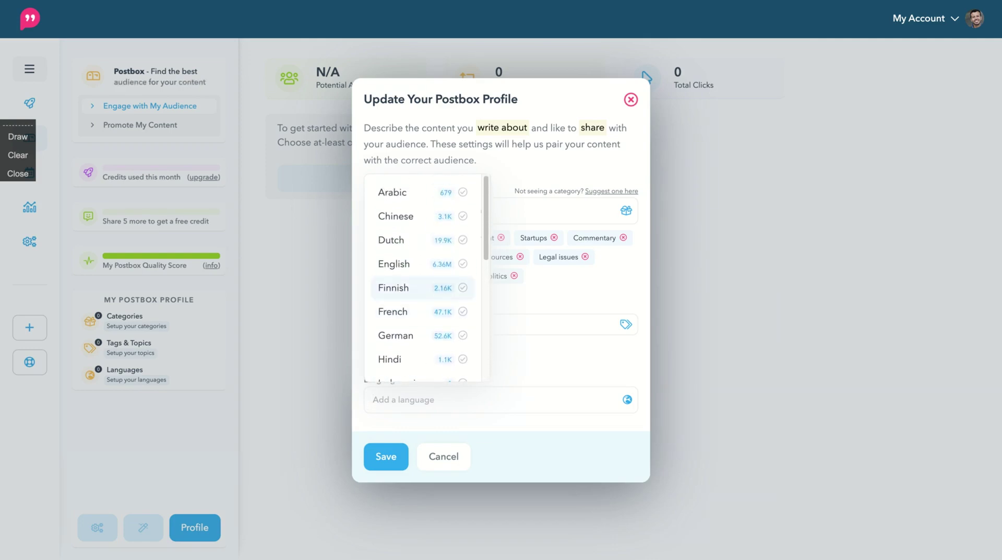
click(417, 258)
click(559, 363)
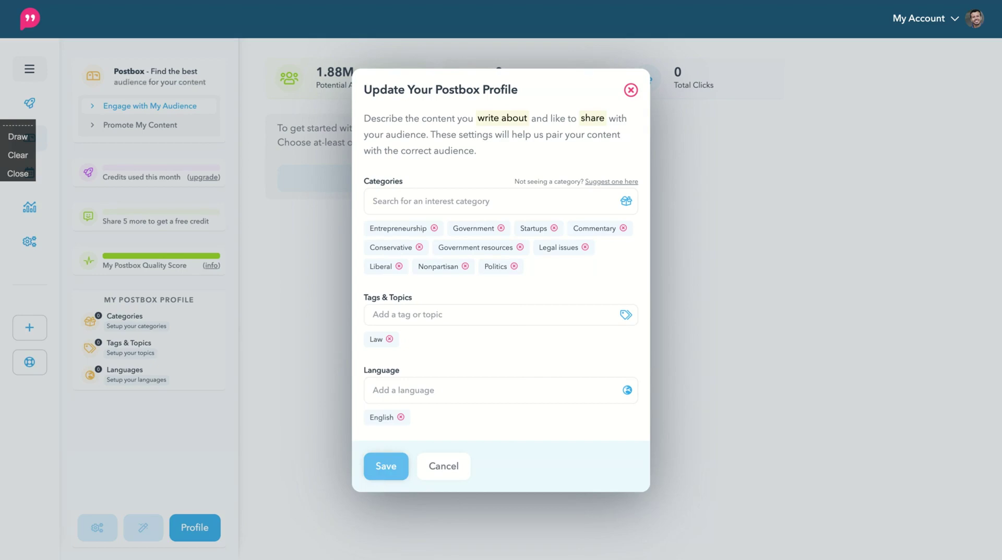
- Save the profile with ten categories, the Law tag and English, then review the Engage feed
click(387, 466)
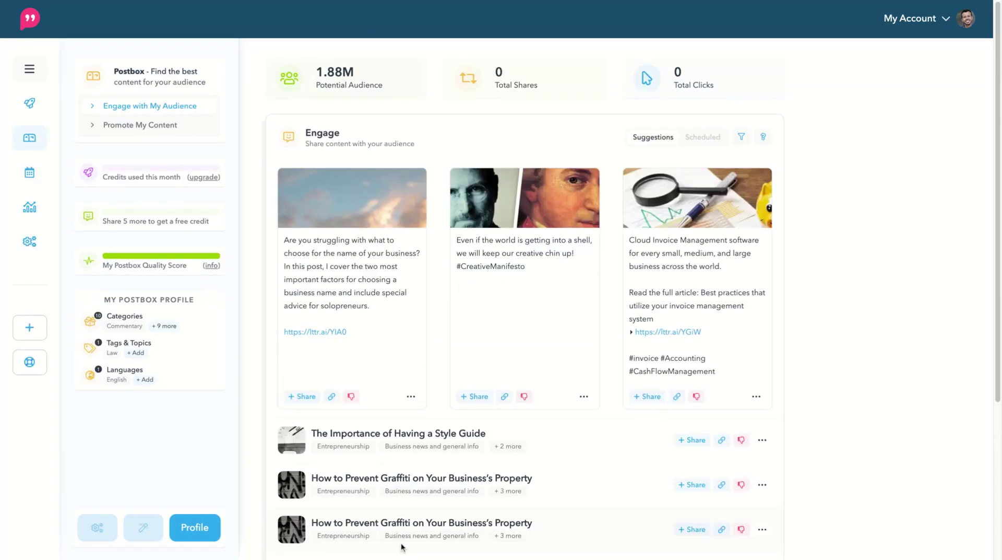
scroll(440, 302, down, 3)
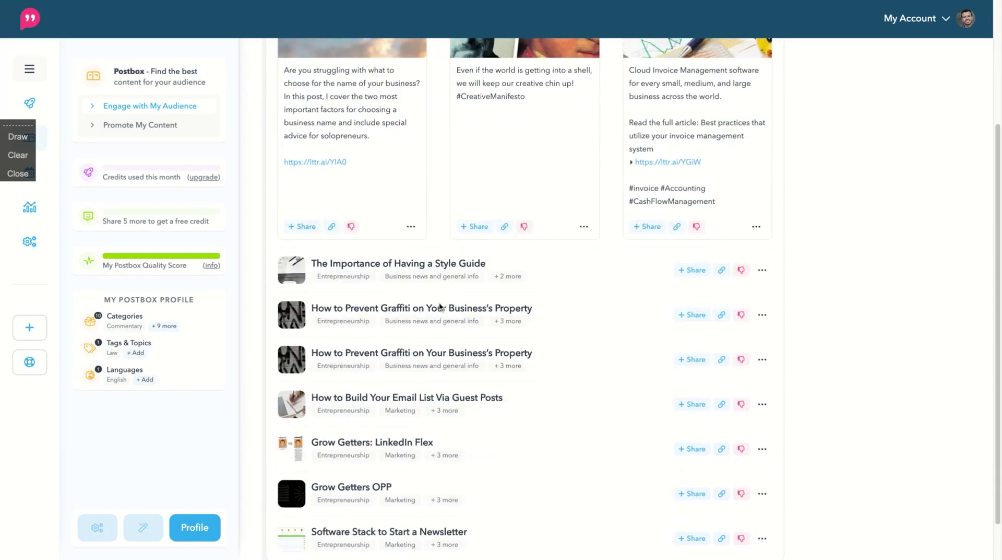
scroll(440, 302, down, 1)
scroll(524, 313, up, 5)
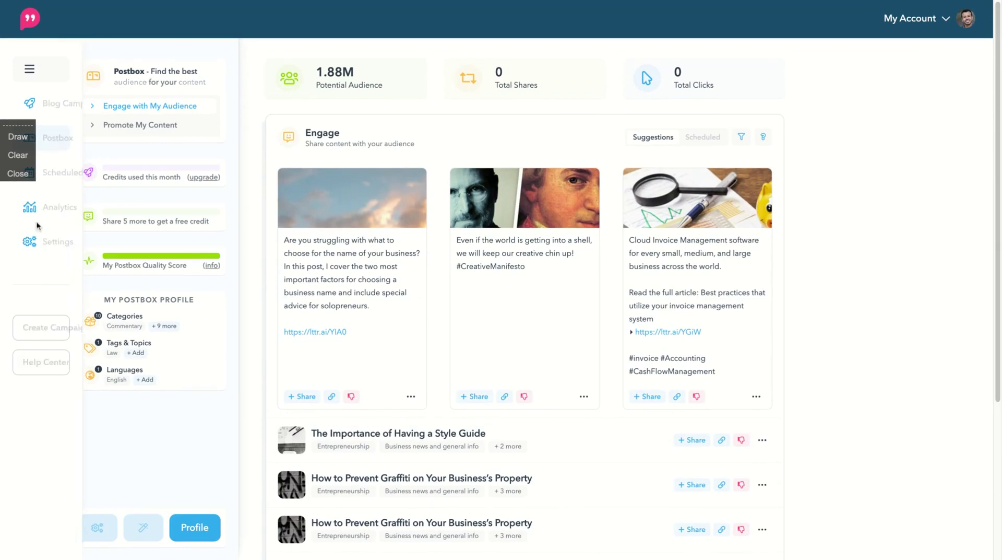
- Create a promotion post from 'Why Do Startups Fail?' using its 'Founders usually face hard times' post
click(95, 133)
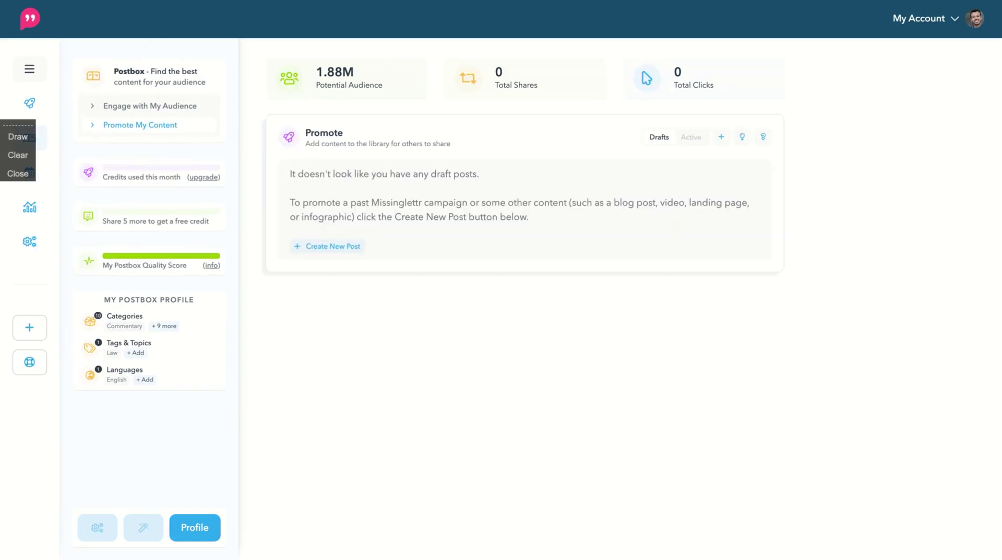
click(327, 245)
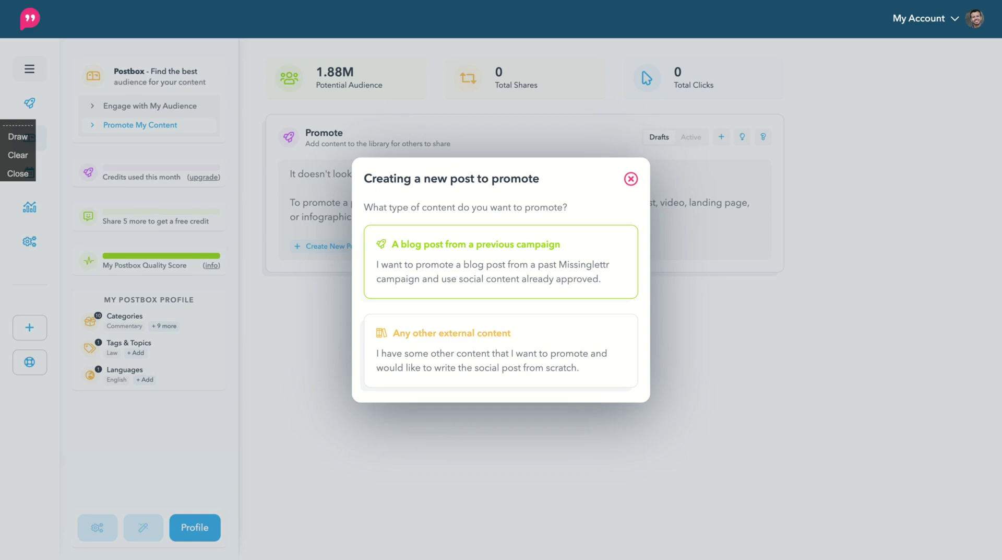
click(501, 261)
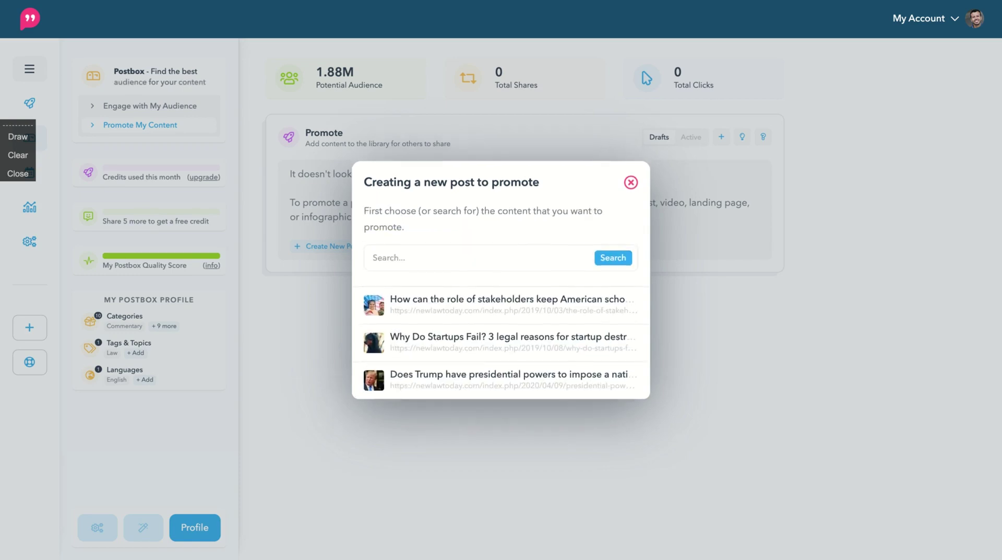
click(458, 345)
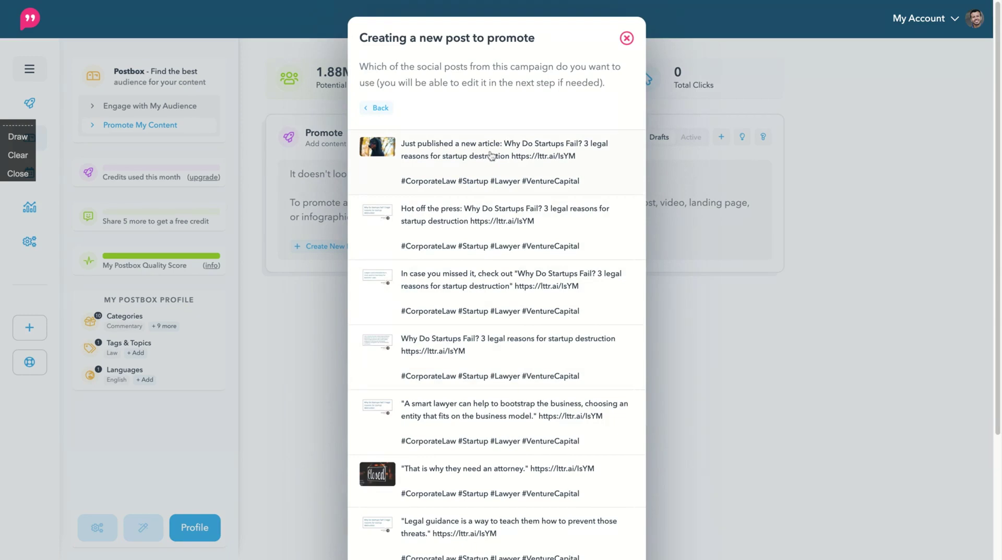
scroll(469, 305, down, 3)
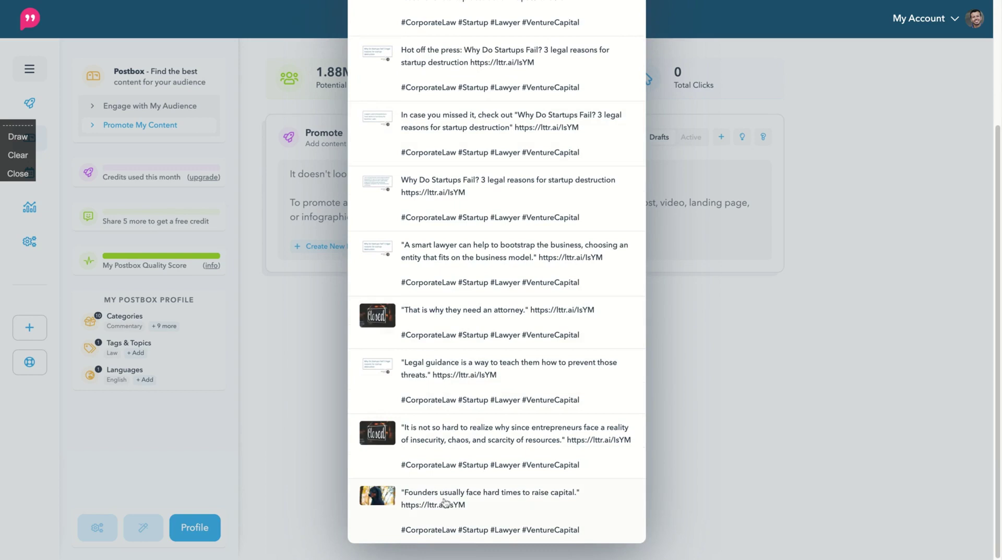
click(445, 502)
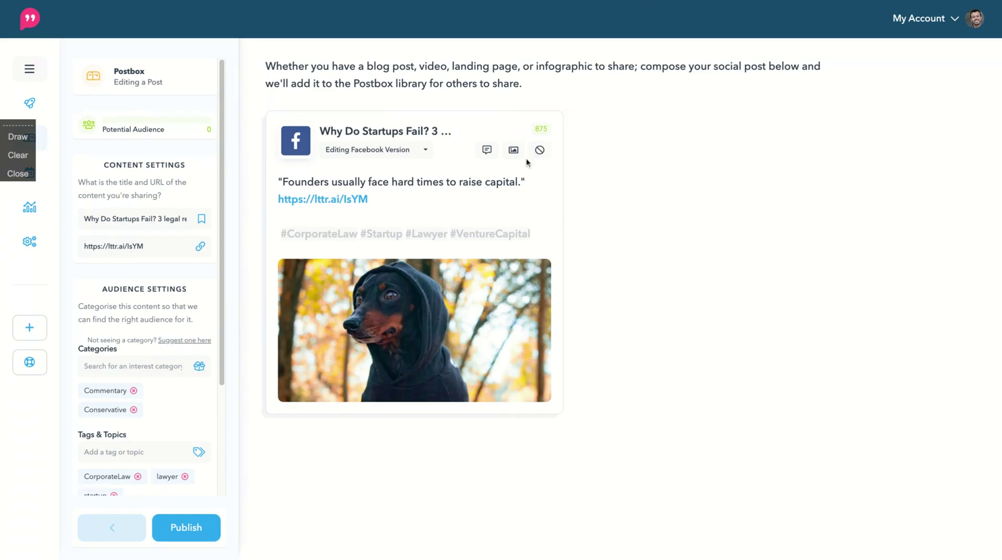
- Remove the Commentary and Conservative categories from the post and open the categories list
scroll(90, 429, down, 3)
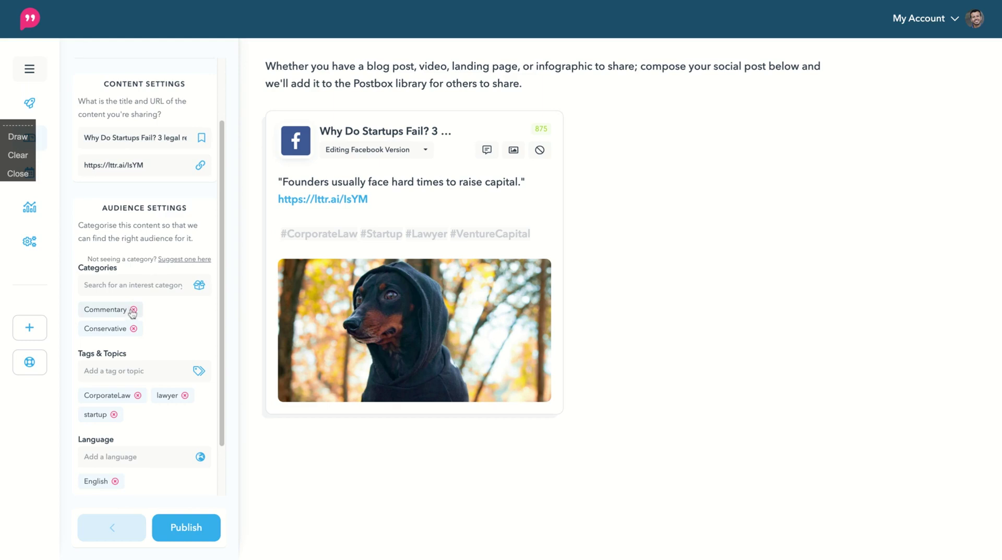
click(133, 309)
click(133, 310)
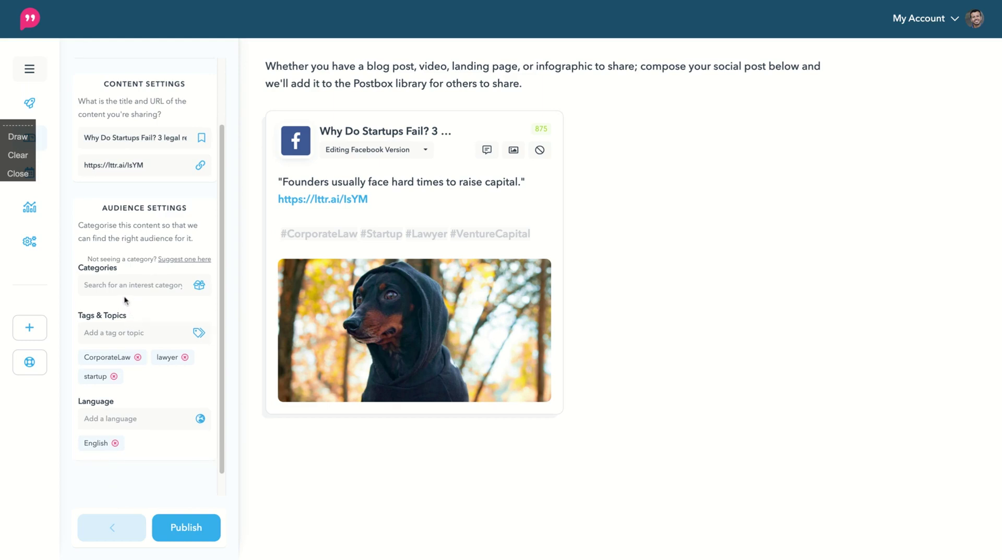
click(123, 289)
scroll(130, 420, down, 3)
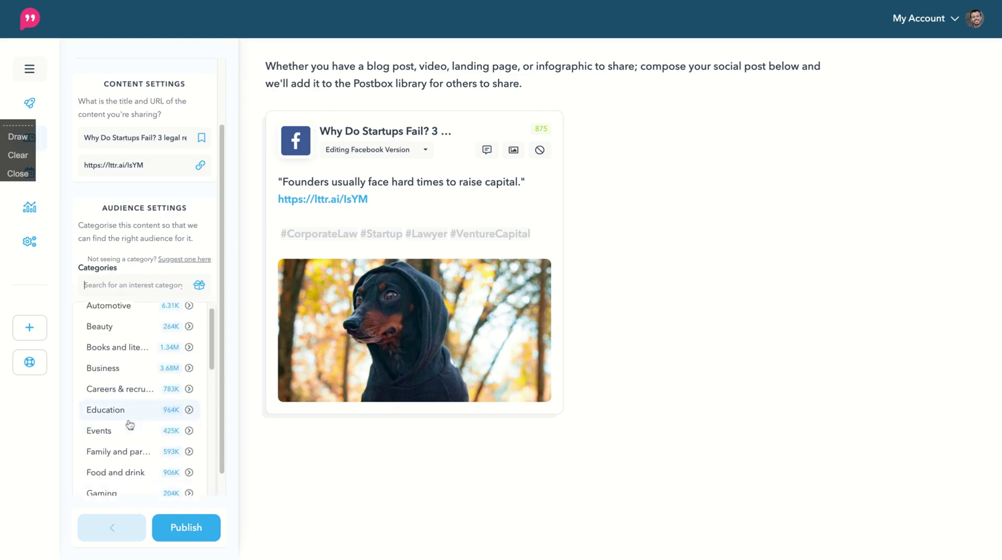
scroll(130, 424, down, 3)
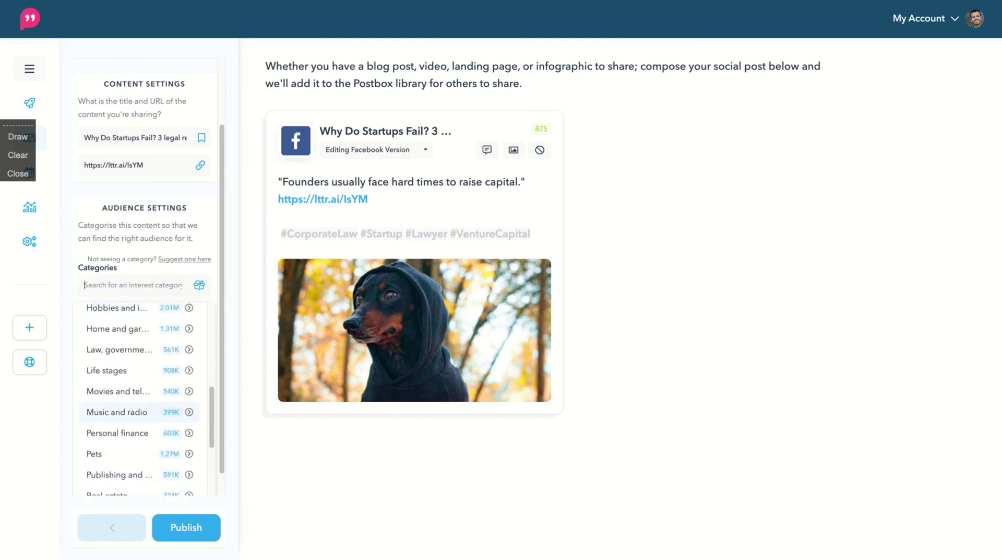
scroll(130, 413, up, 5)
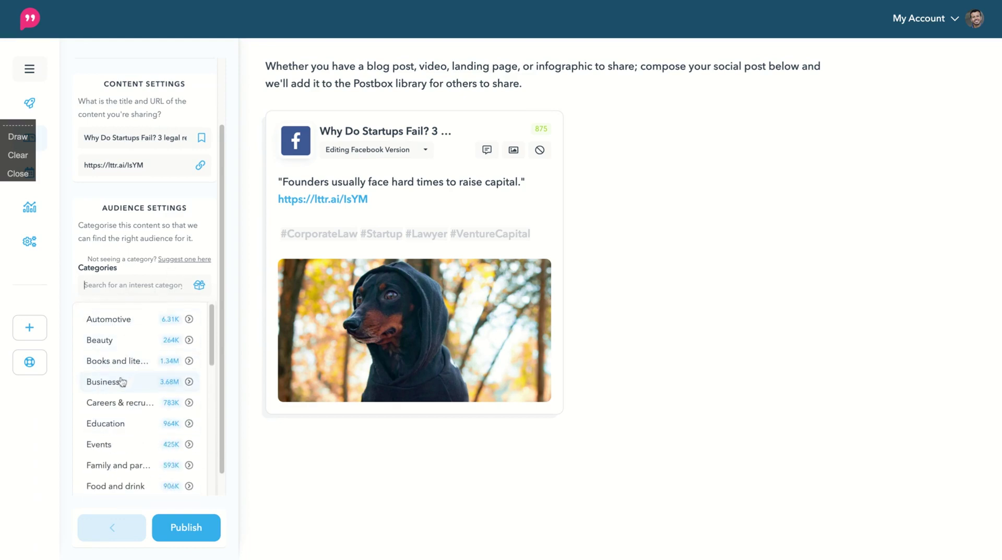
- Expand Business and tick Small business and Startups as post categories
click(121, 381)
scroll(124, 449, down, 2)
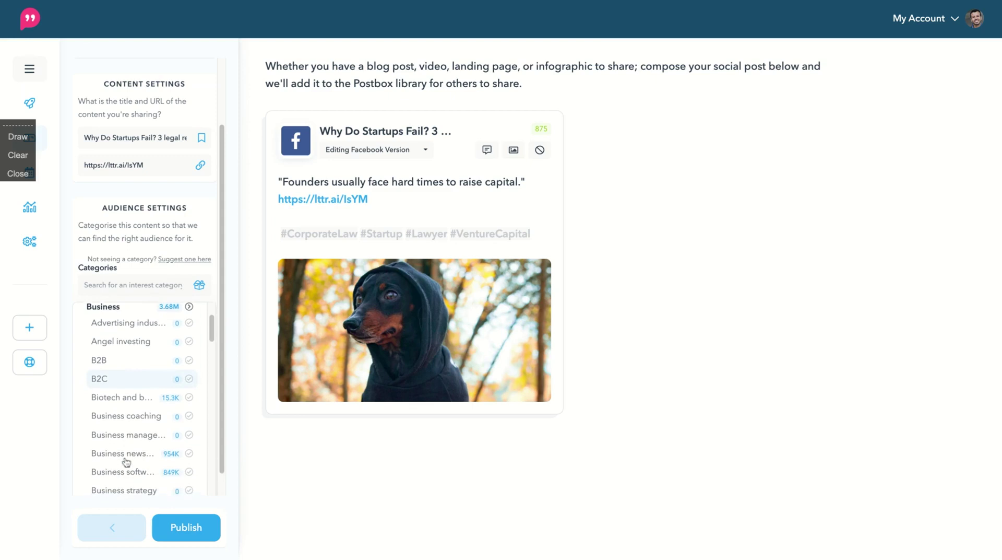
scroll(127, 453, down, 2)
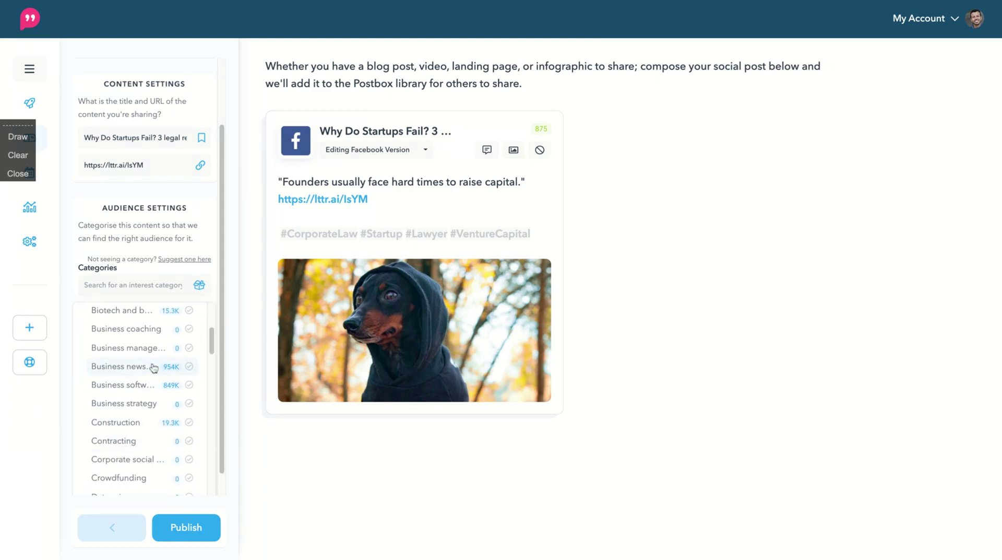
scroll(180, 386, down, 3)
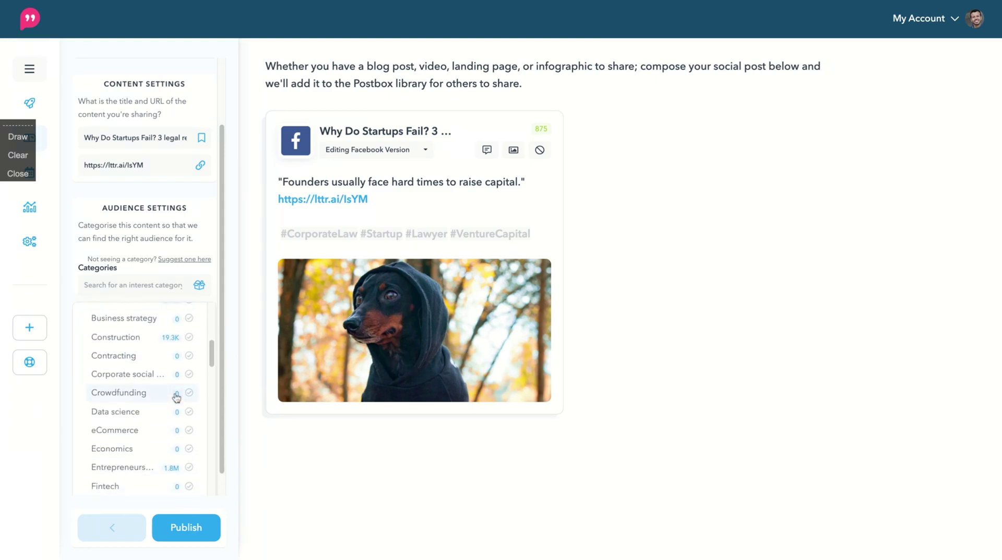
scroll(176, 398, down, 1)
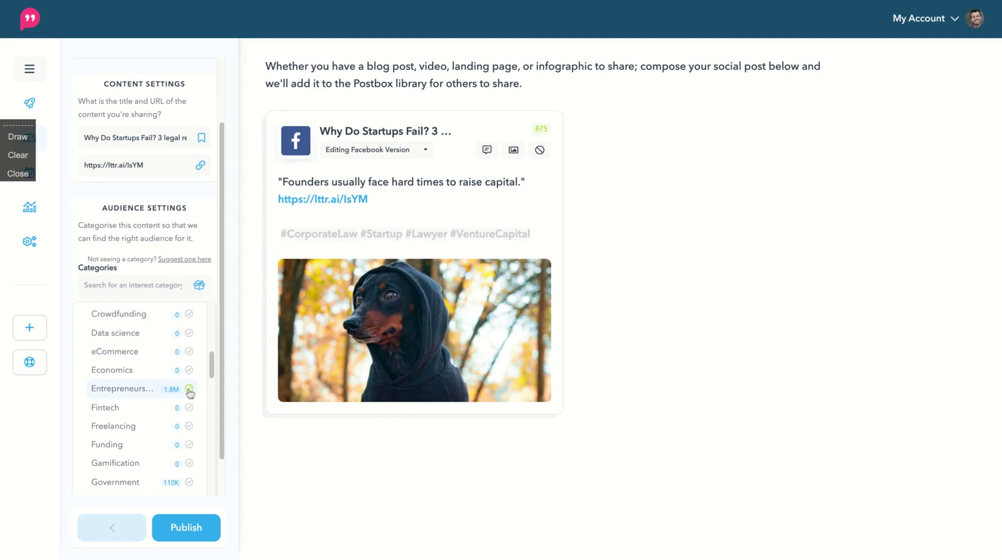
scroll(125, 436, down, 5)
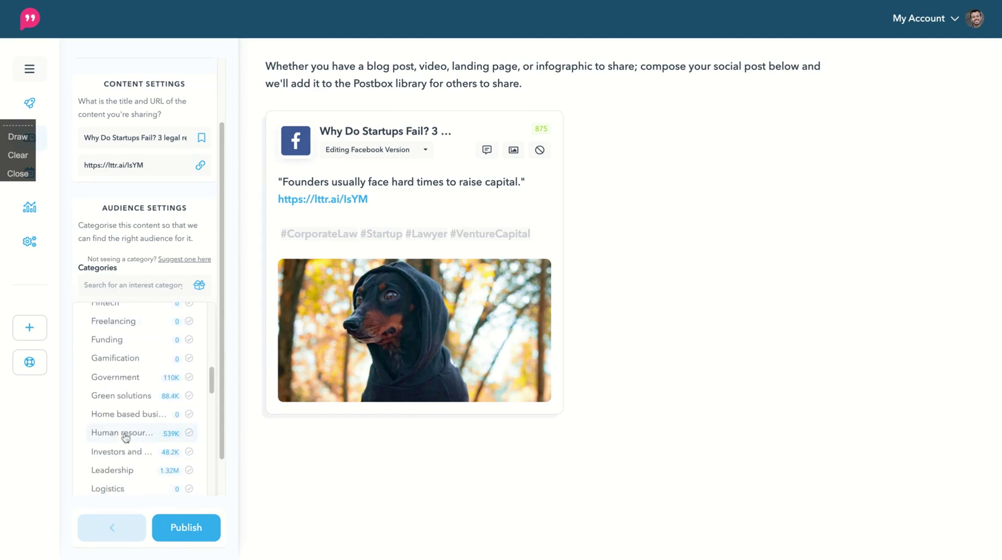
scroll(125, 437, down, 2)
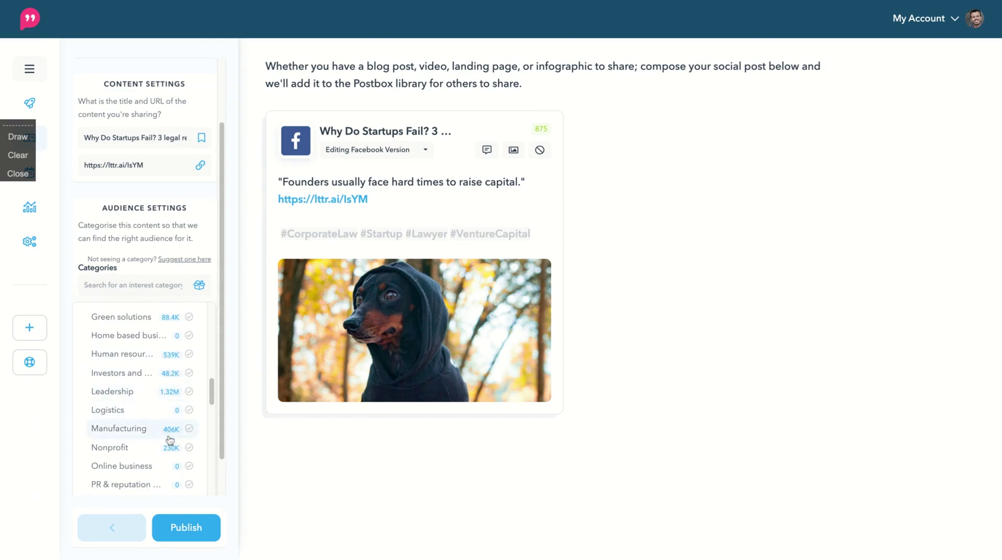
scroll(182, 461, down, 3)
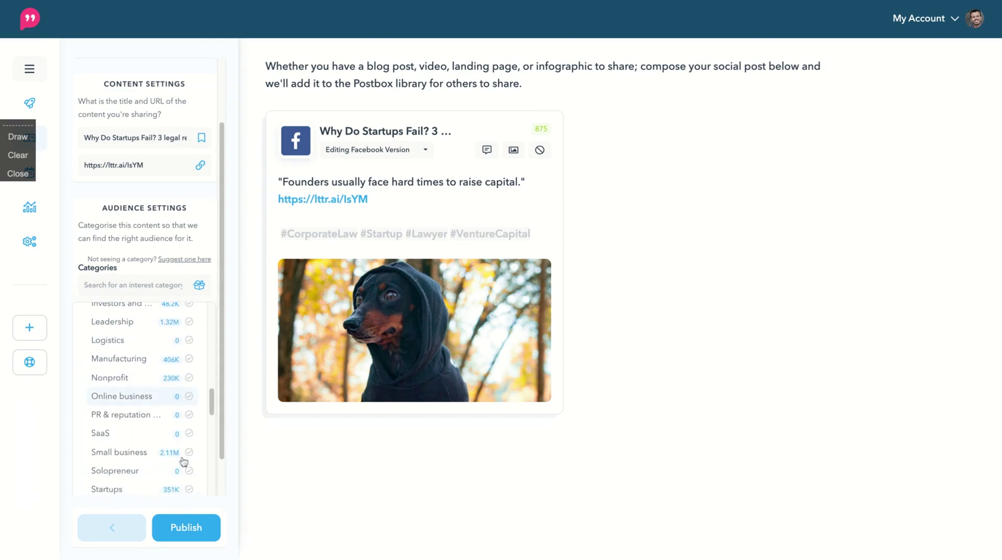
click(190, 452)
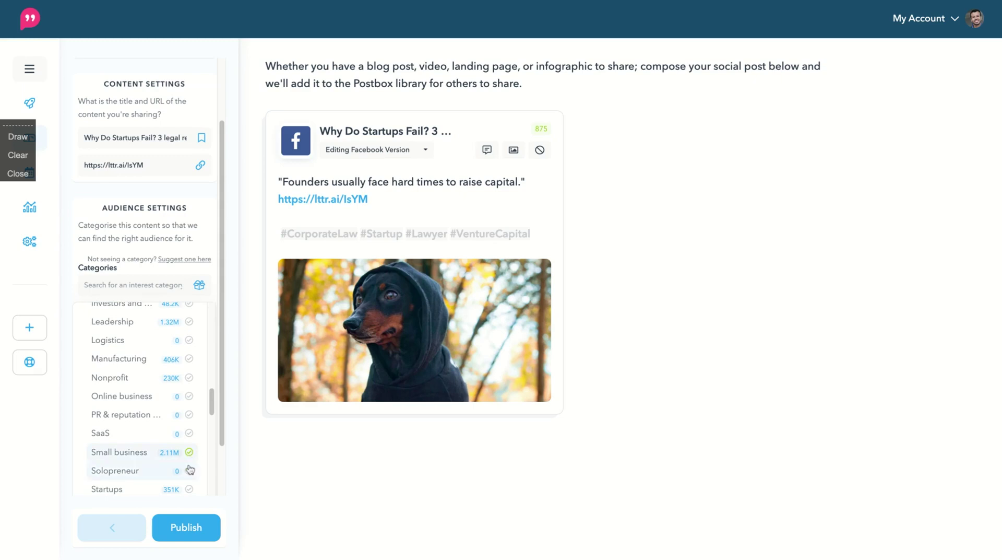
scroll(193, 454, down, 2)
click(190, 446)
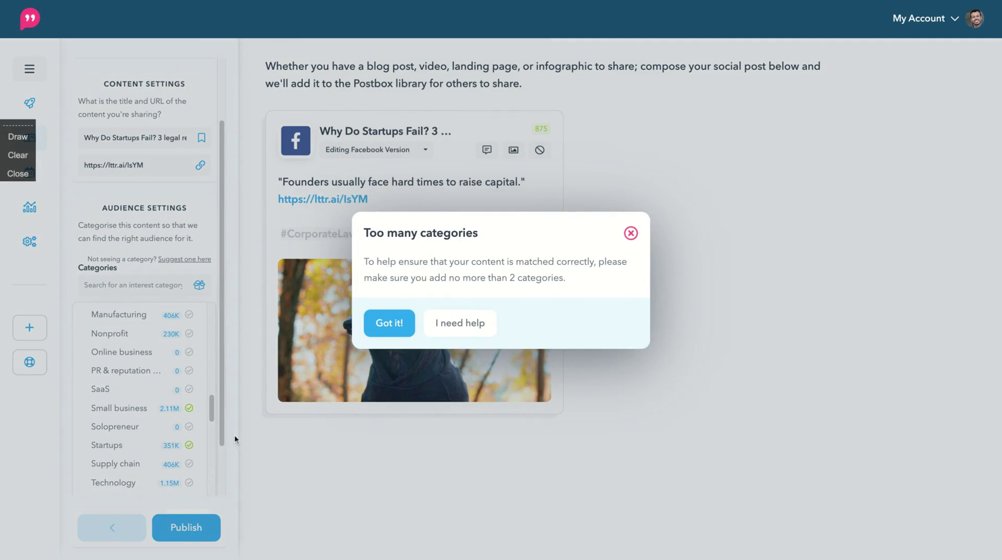
- Dismiss the Too many categories notice, keeping Entrepreneurship and Small business as post categories
click(385, 327)
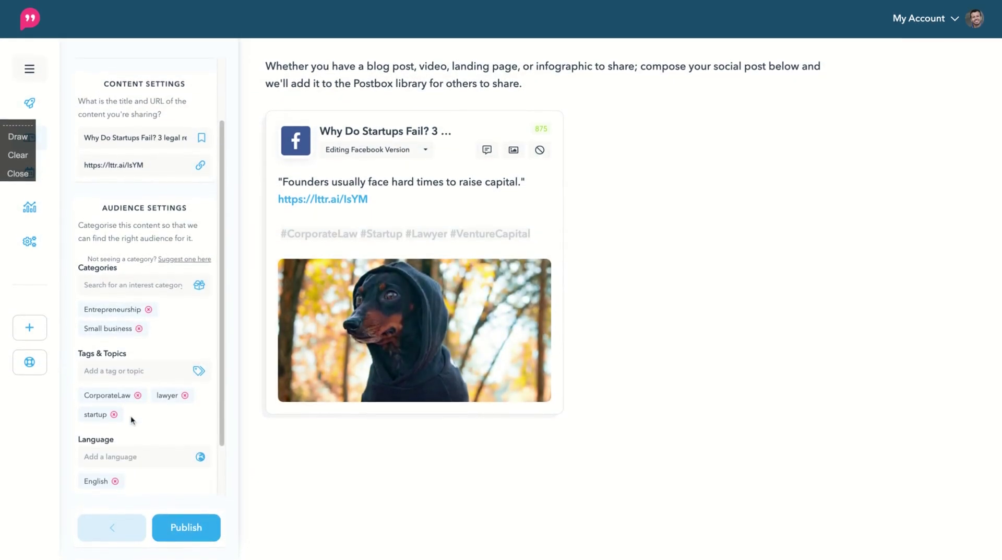
scroll(131, 421, down, 1)
scroll(131, 417, up, 1)
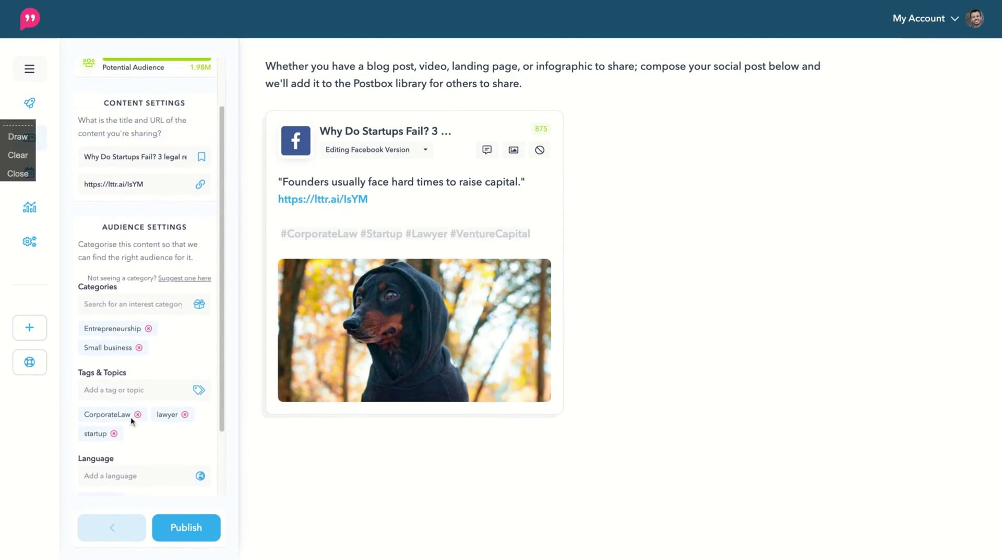
scroll(146, 276, down, 1)
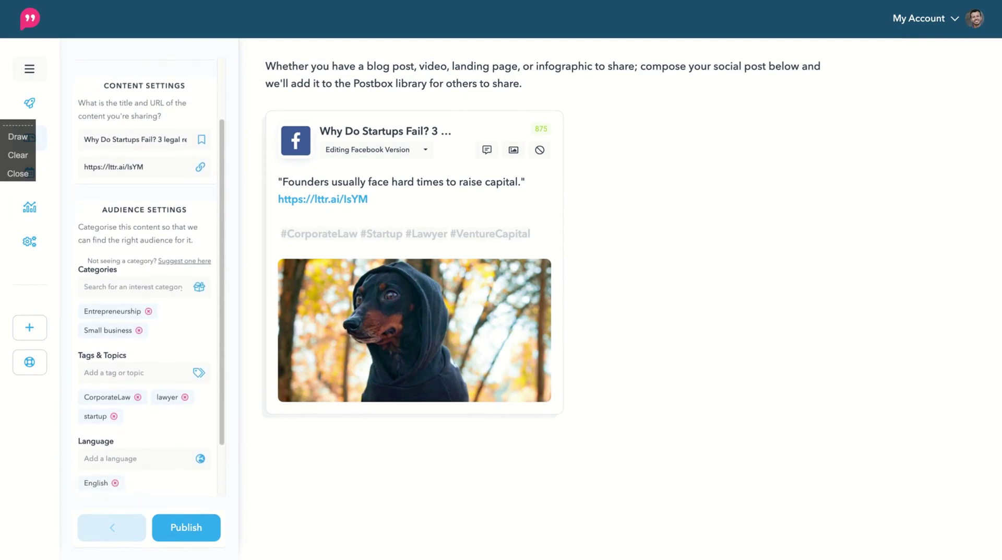
- Publish the 'Why Do Startups Fail?' promotion post to the Postbox library
click(187, 528)
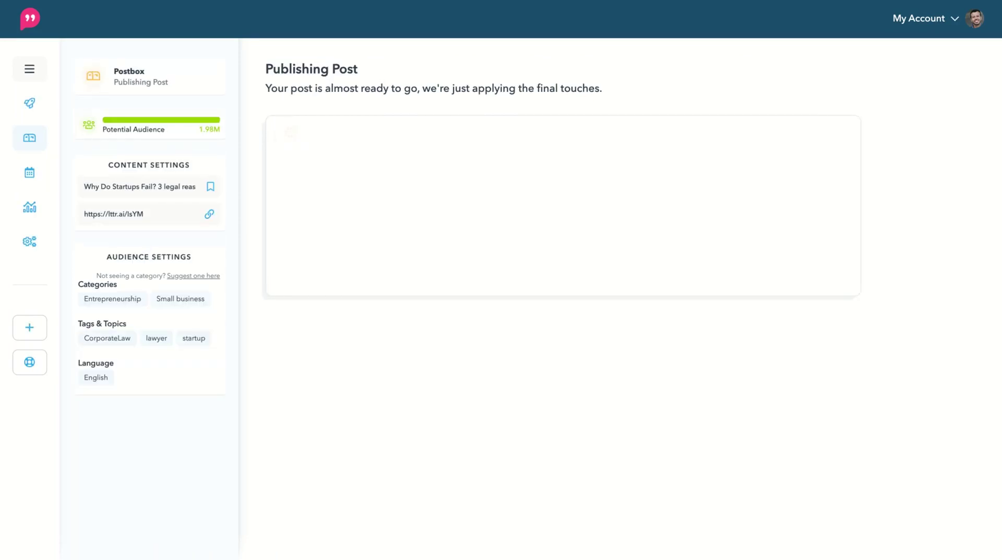